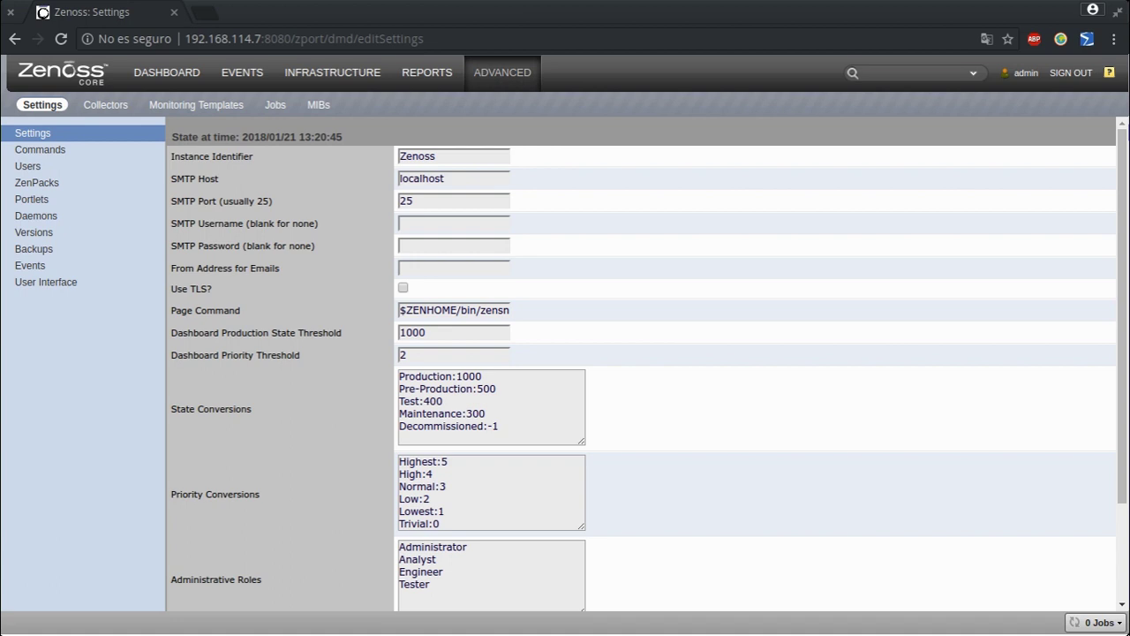
Visit the SuGE3K YouTube channel in a new browser tab and close that tab
left_click(203, 12)
type("youtube.com")
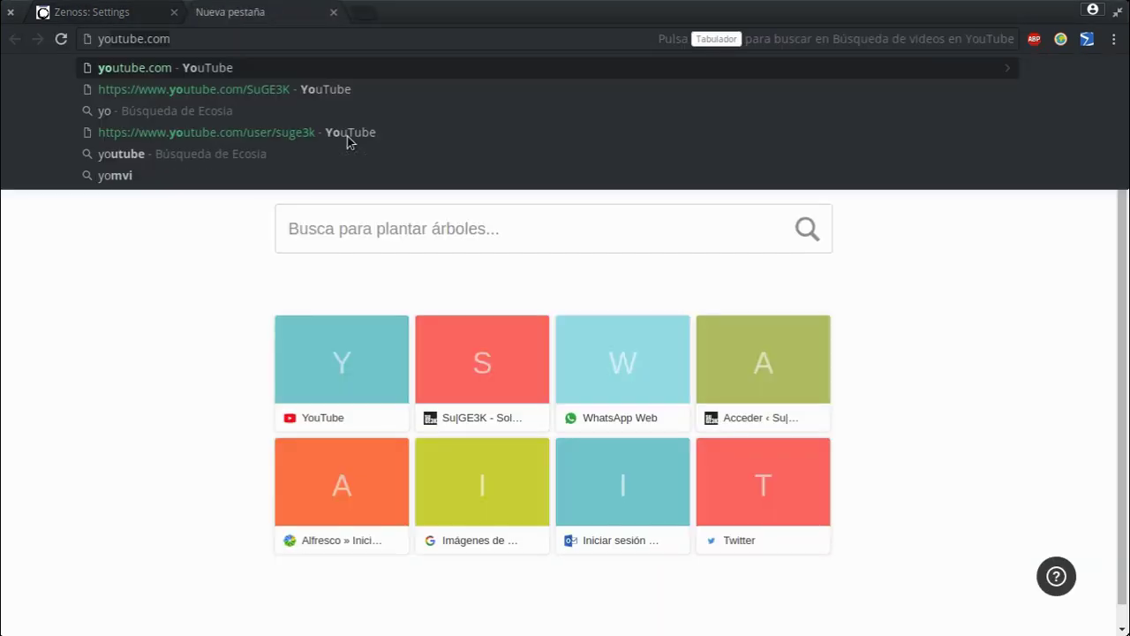
key("Down")
key("Return")
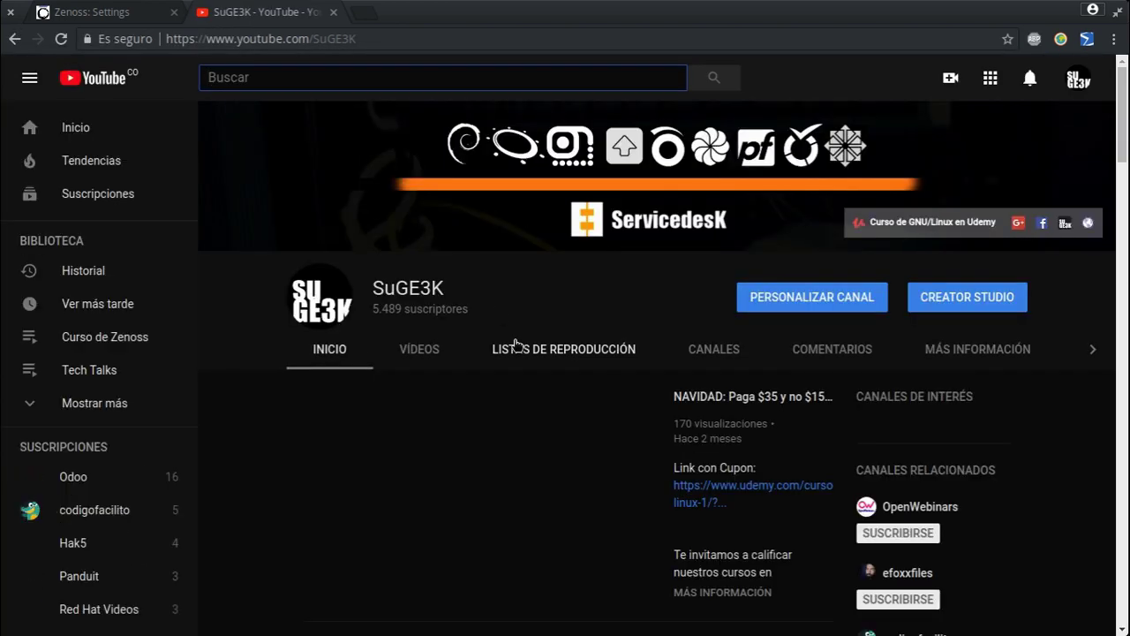
left_click(333, 13)
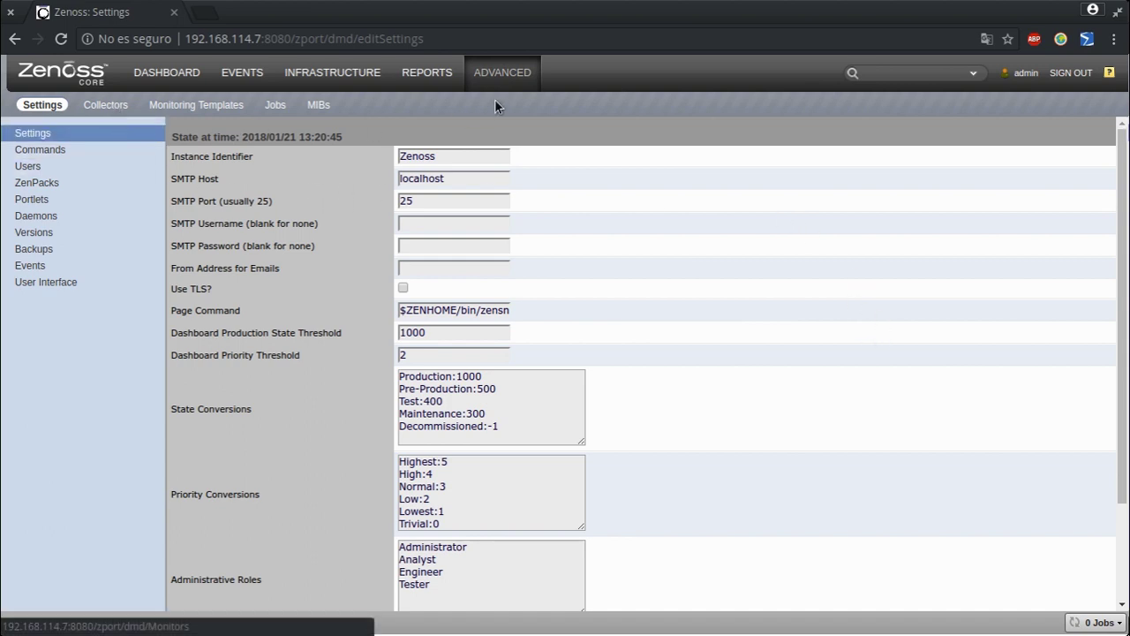
Open the localhost collector's configuration for editing and set Ping Time Out to 1 second and Ping Tries to 5
left_click(108, 105)
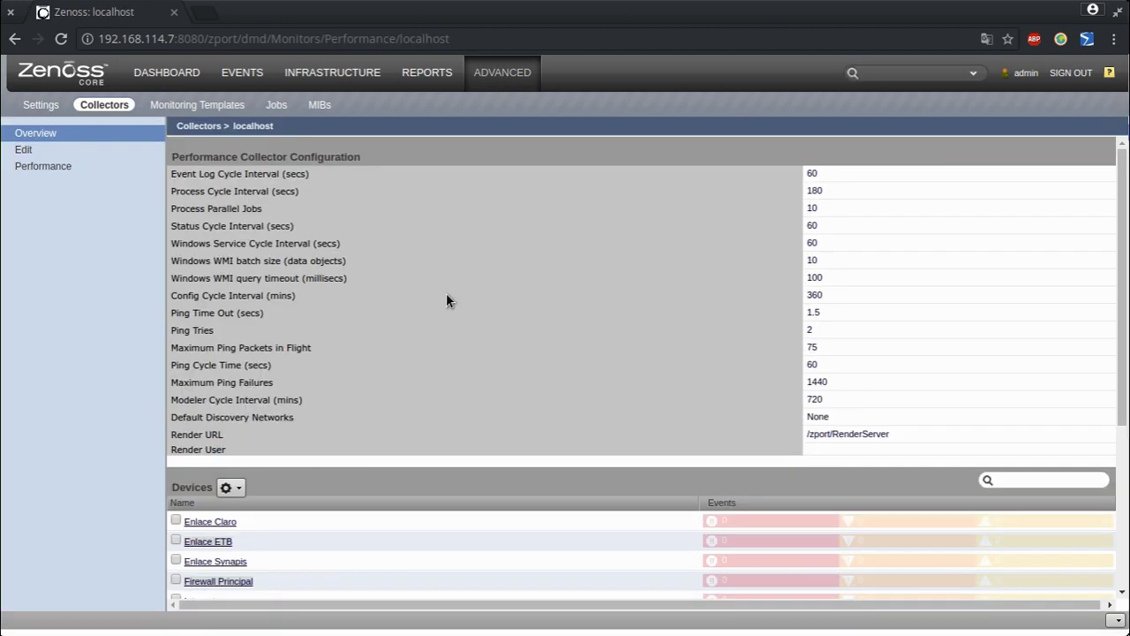
left_click(141, 152)
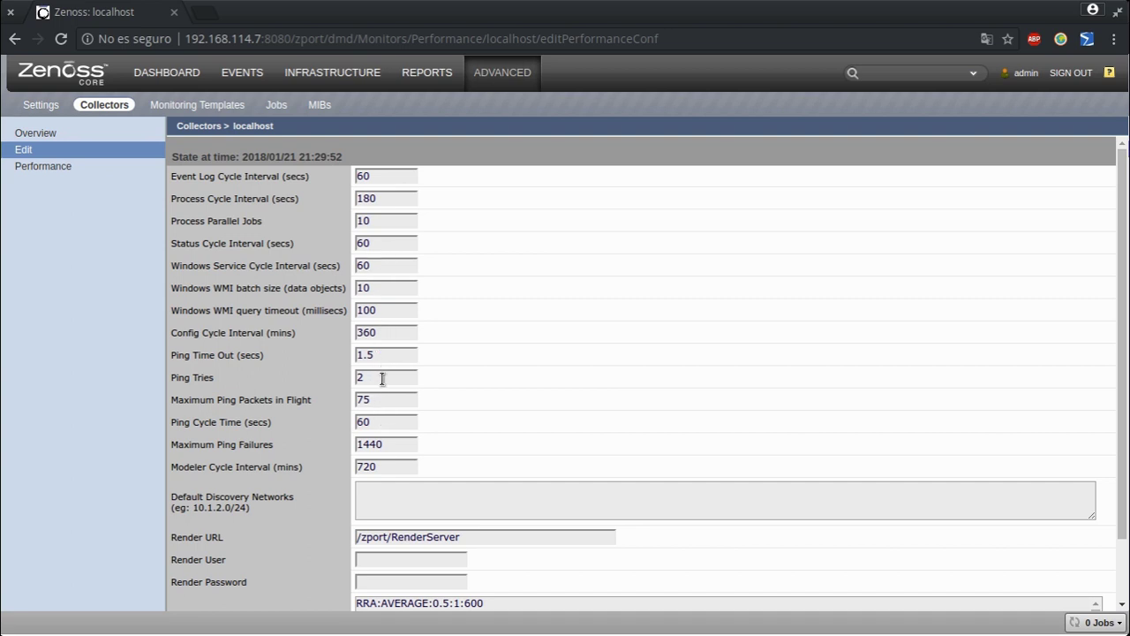
left_click_drag(382, 377, 335, 372)
left_click(395, 353)
key("BackSpace")
key("BackSpace")
type("5")
Set the collector's Ping Cycle Time to 30 seconds and save the collector configuration
double_click(381, 421)
type("30")
key("BackSpace")
key("BackSpace")
type("120")
key("BackSpace")
key("BackSpace")
key("BackSpace")
type("30")
scroll(633, 479, "down", 1)
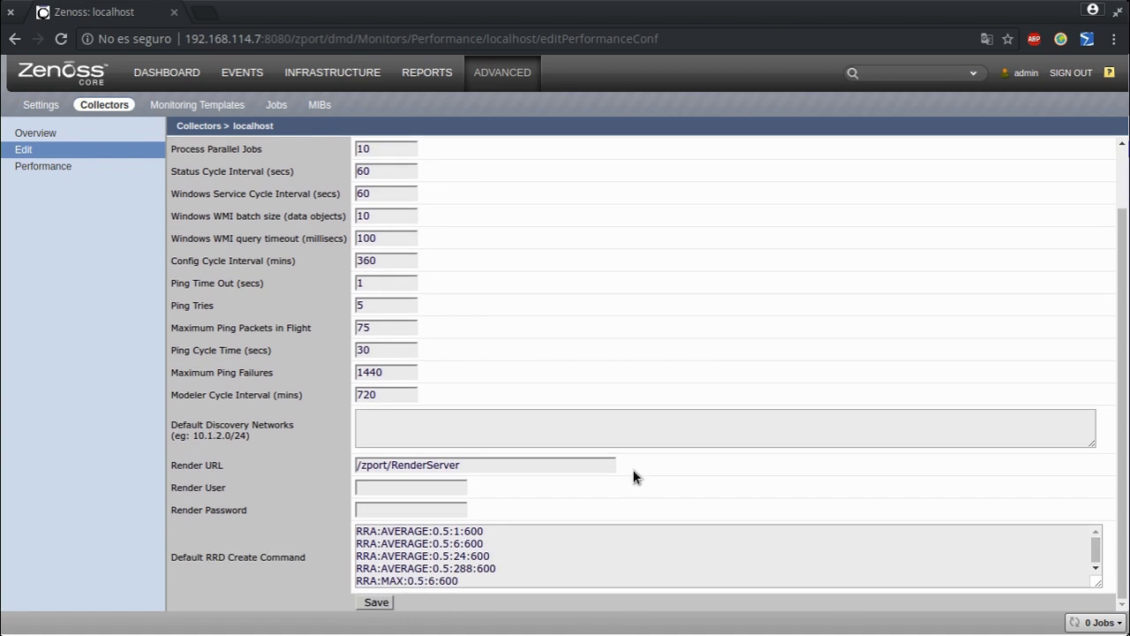
left_click(376, 602)
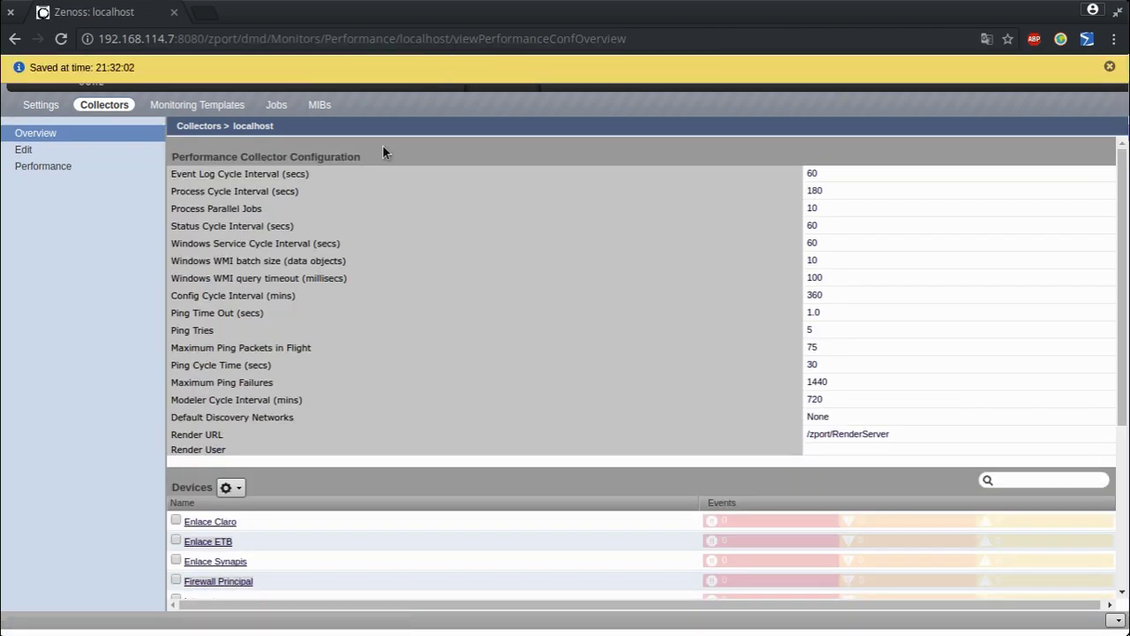
left_click(1110, 67)
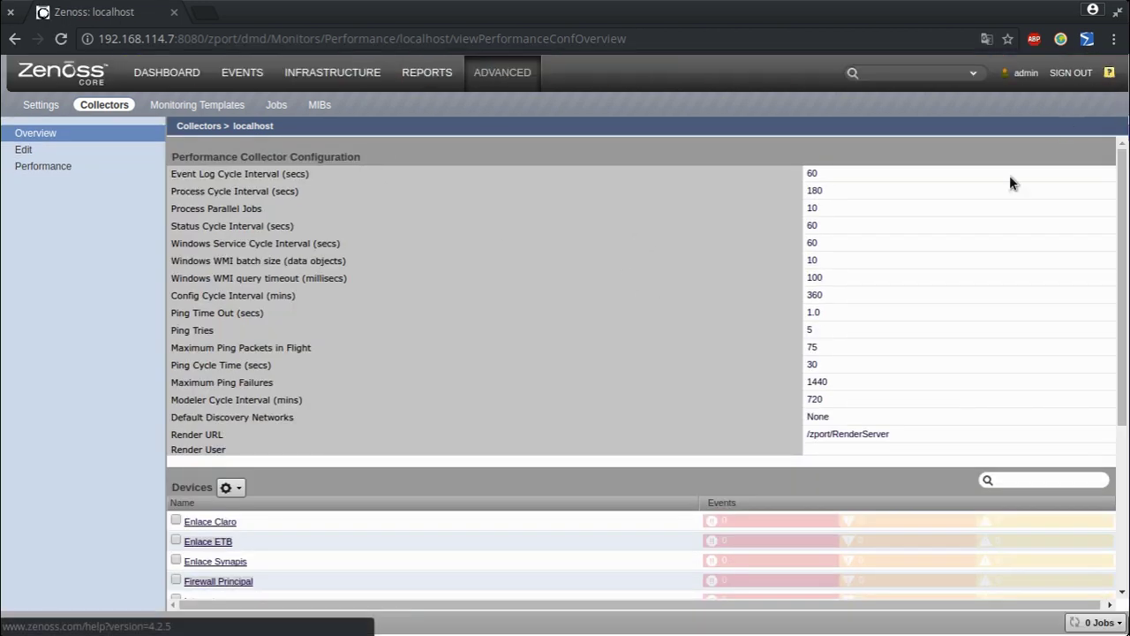
Search for AST, open the Servidor AST device and run the ping command on it
left_click(881, 76)
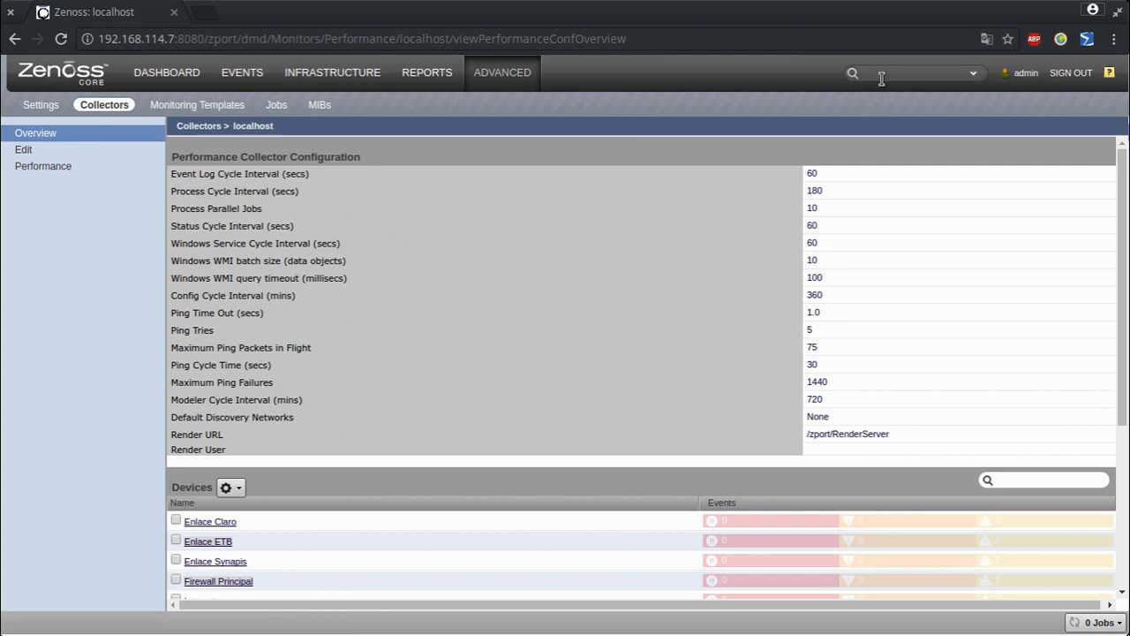
type("AST")
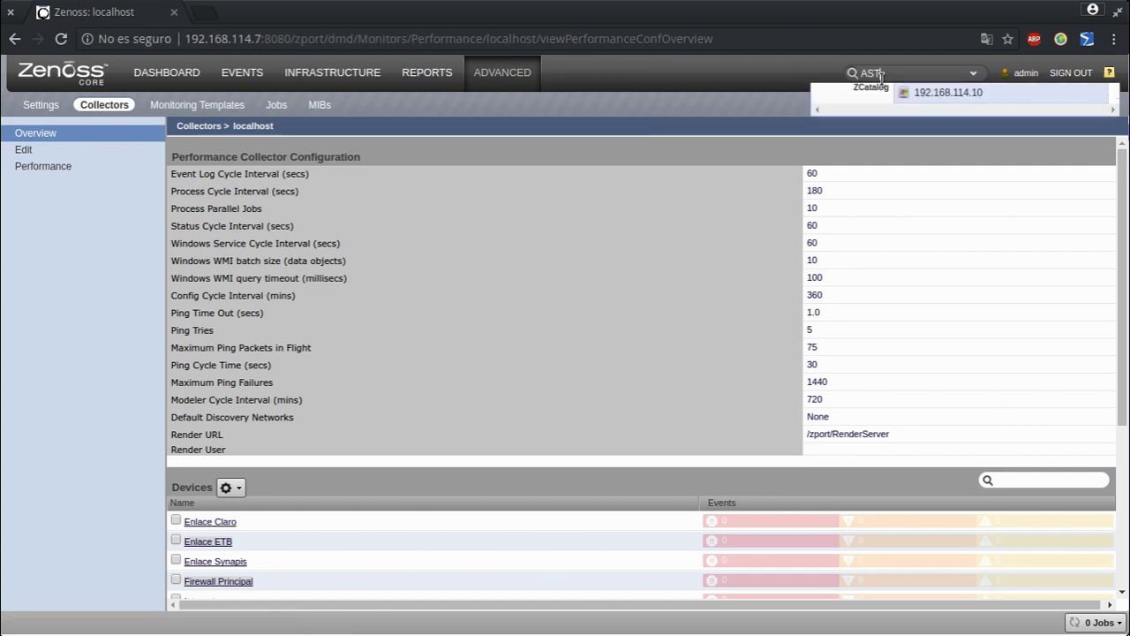
left_click(918, 91)
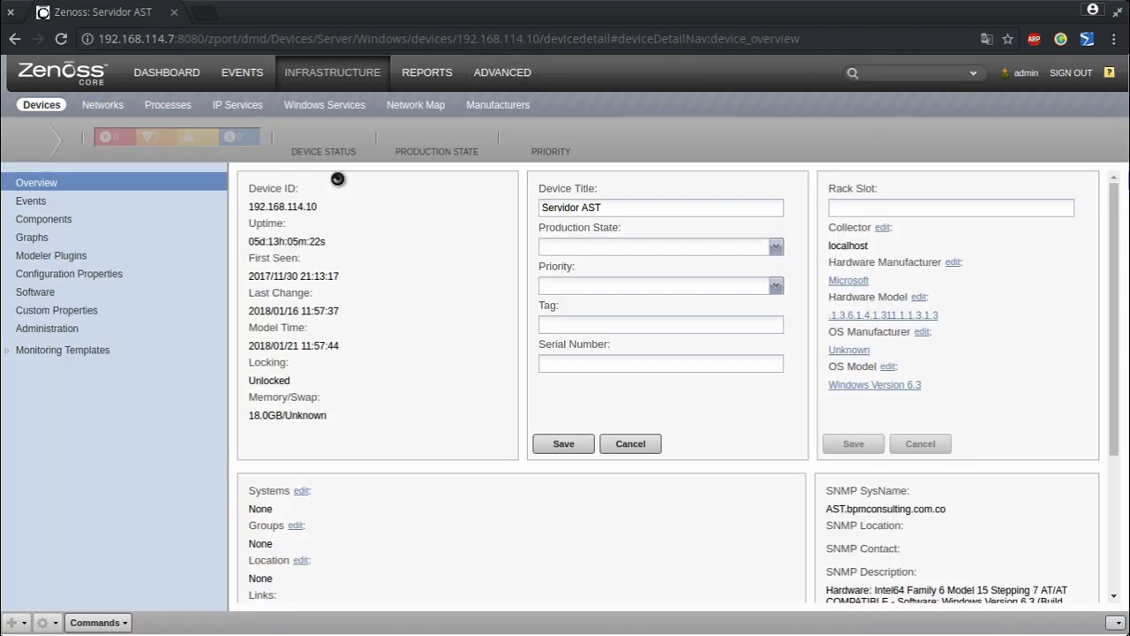
left_click(100, 622)
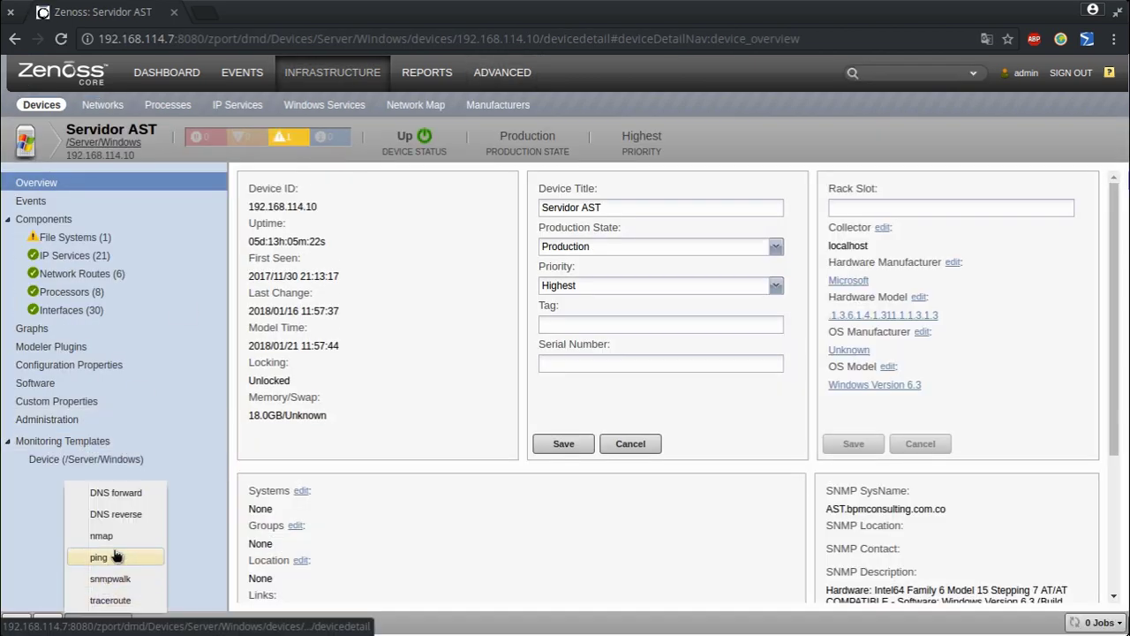
left_click(99, 556)
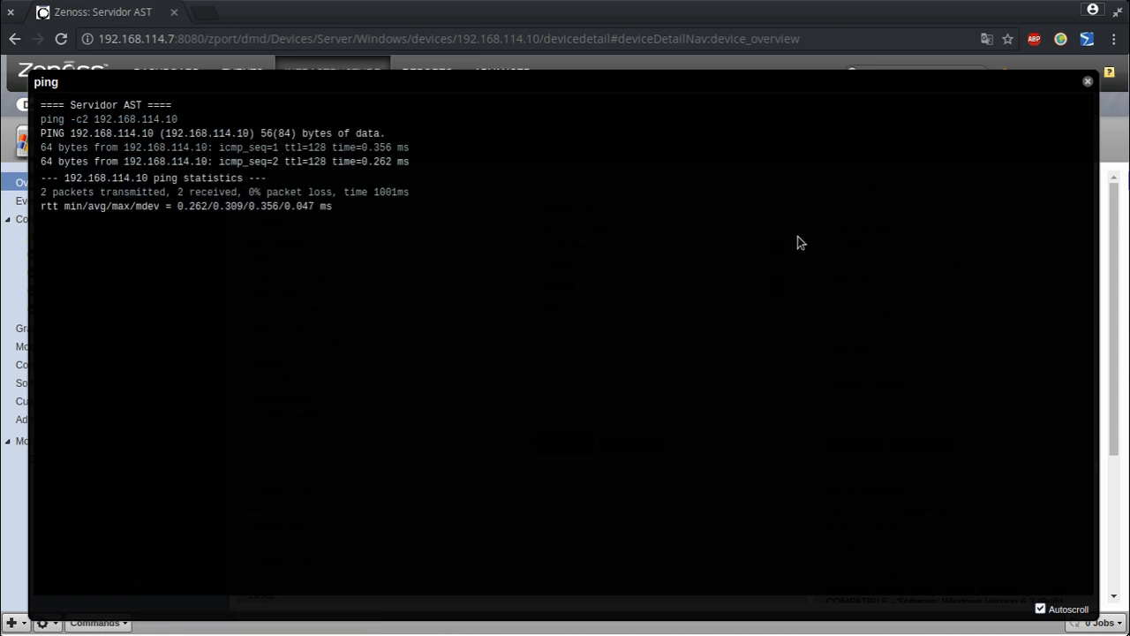
left_click(1088, 81)
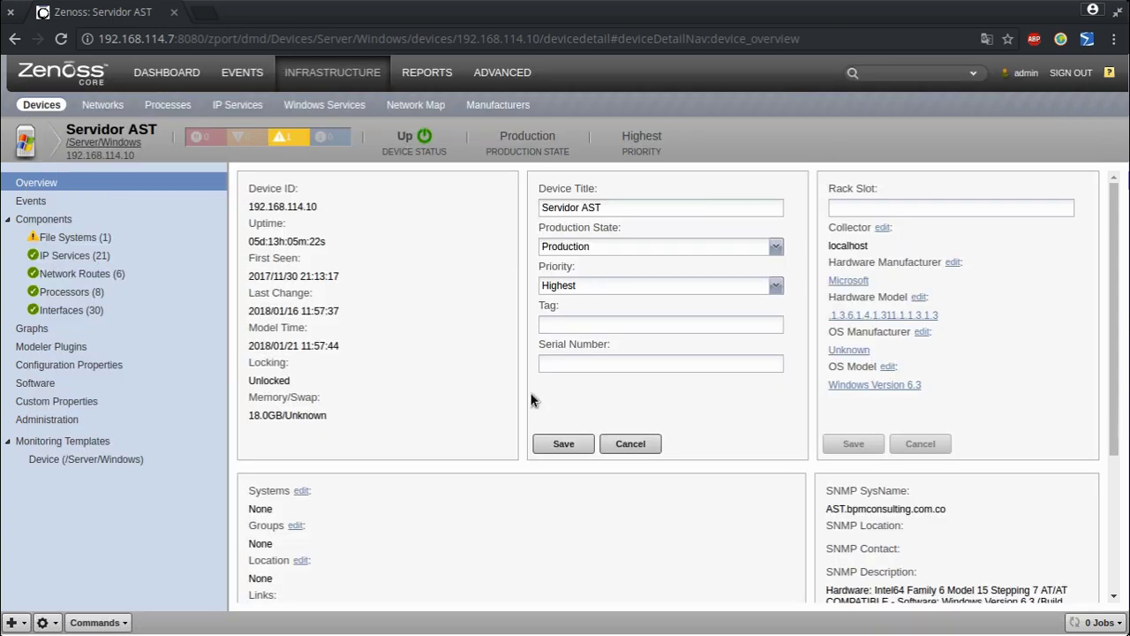
Open the Advanced settings in a separate browser tab and show the list of defined commands
right_click(507, 74)
left_click(555, 81)
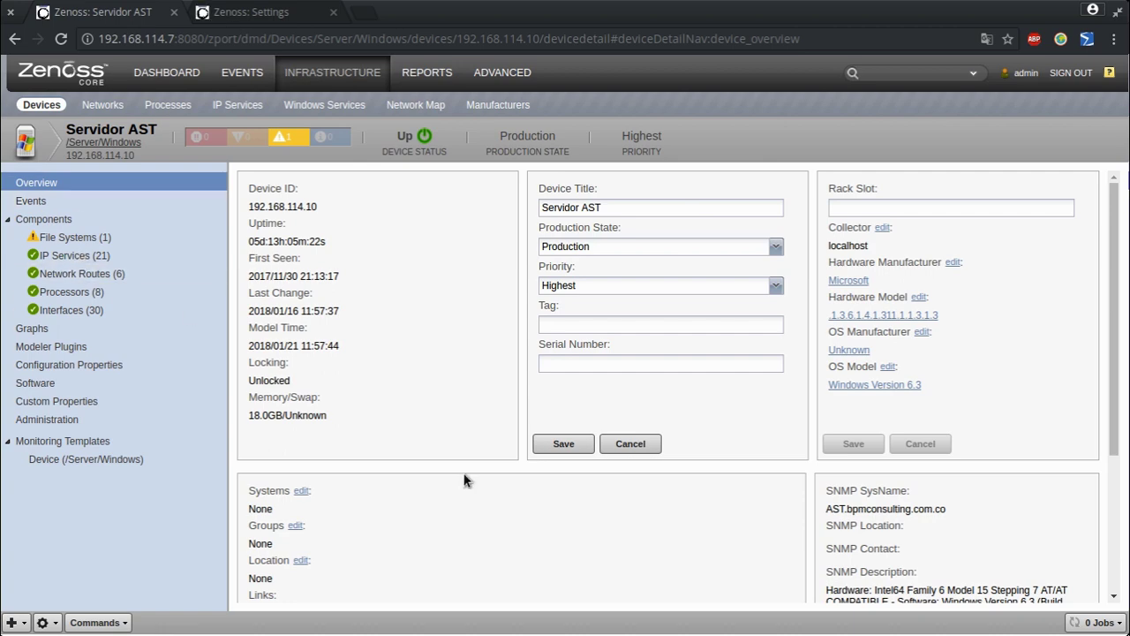
left_click(253, 11)
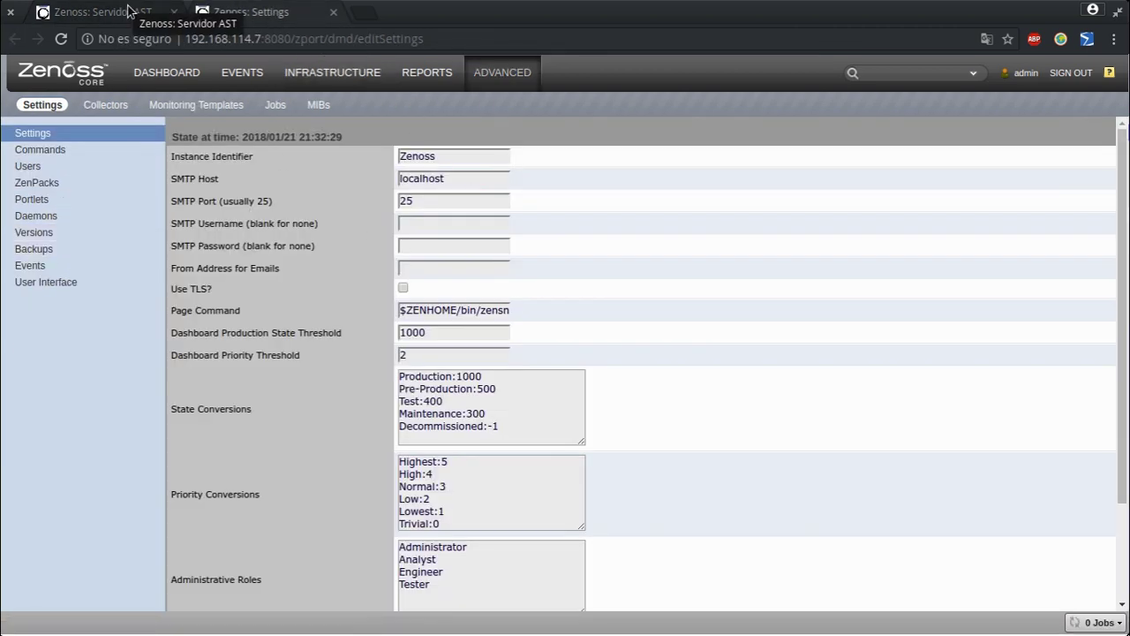
left_click(128, 10)
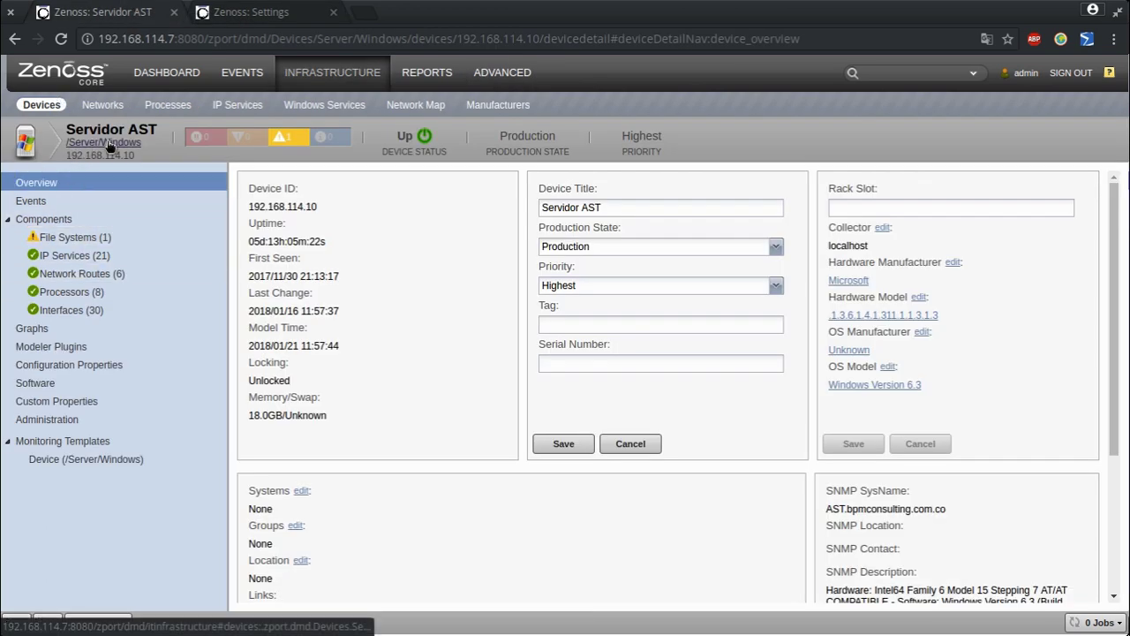
left_click(238, 9)
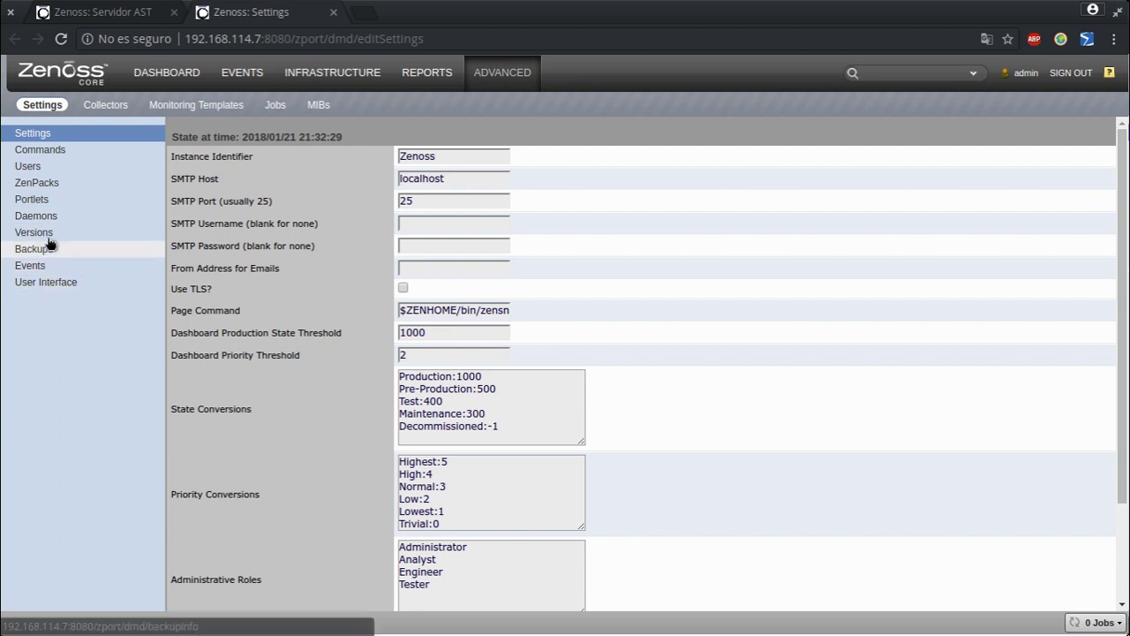
left_click(67, 152)
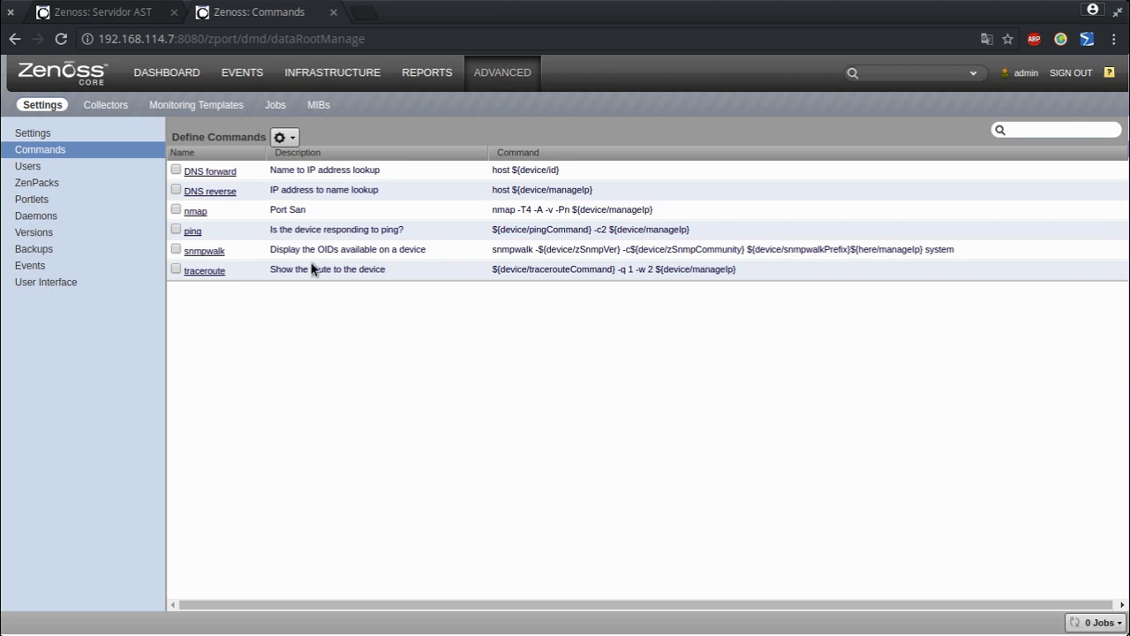
Open the ping command's definition and change its packet count option to -c5
left_click(176, 228)
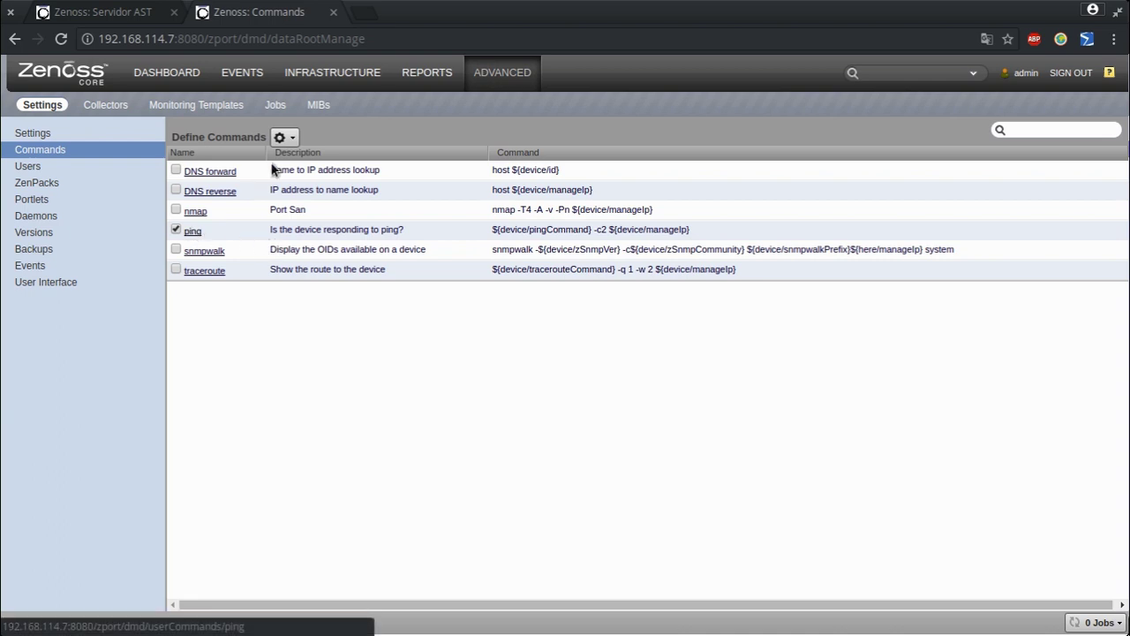
left_click(288, 139)
left_click(338, 314)
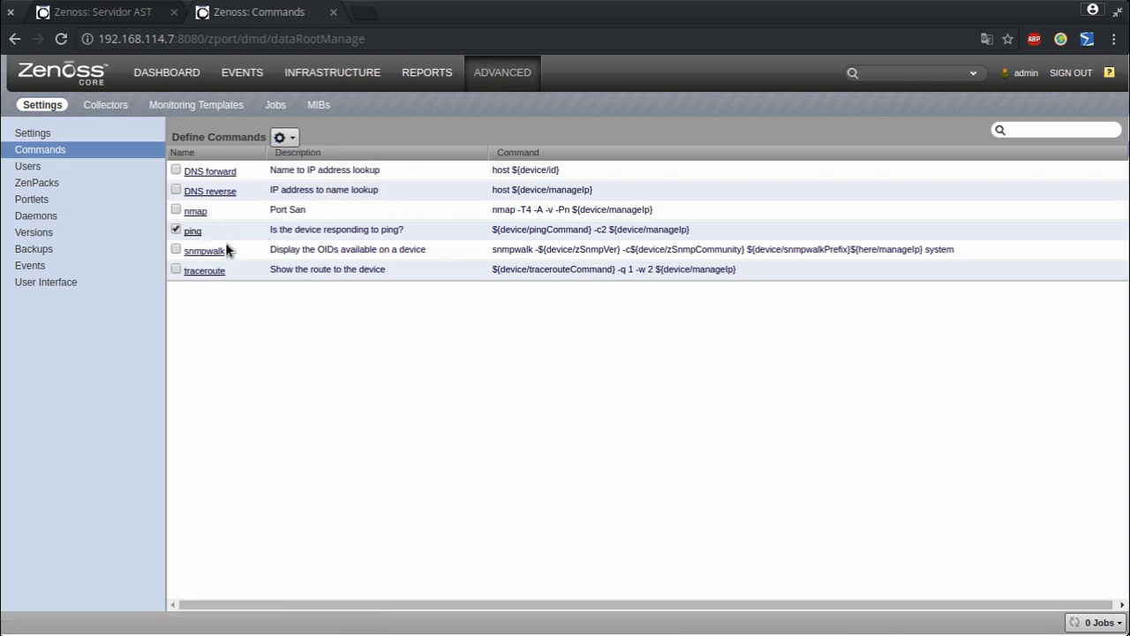
left_click(192, 231)
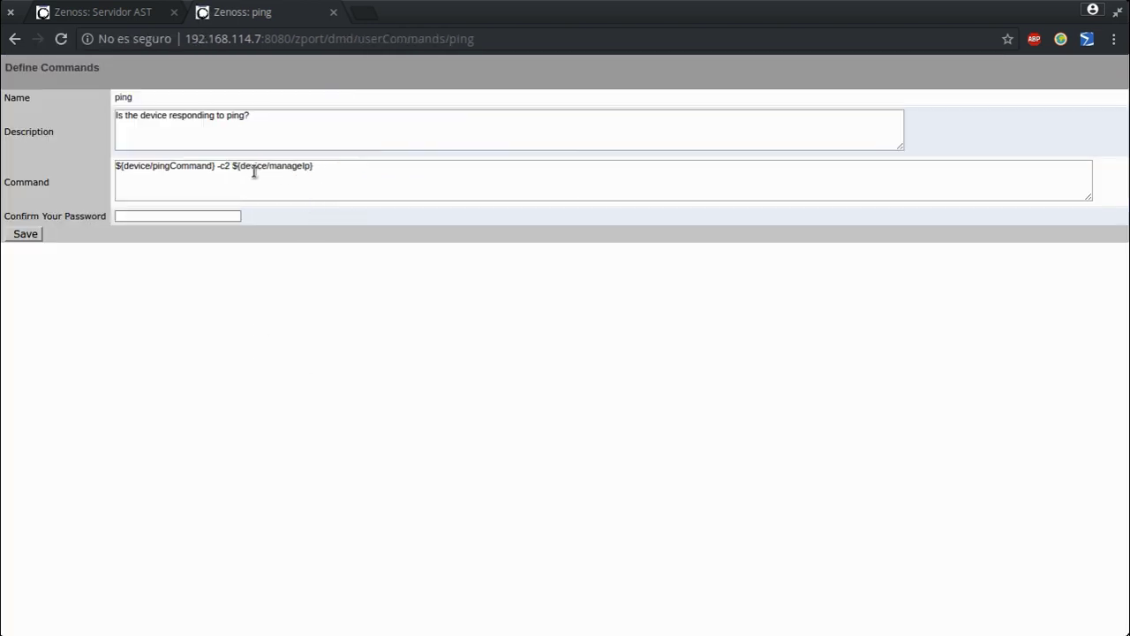
left_click(229, 166)
key("BackSpace")
type("5")
left_click_drag(121, 167, 215, 171)
left_click(269, 169)
left_click_drag(309, 170, 222, 172)
left_click_drag(219, 170, 217, 170)
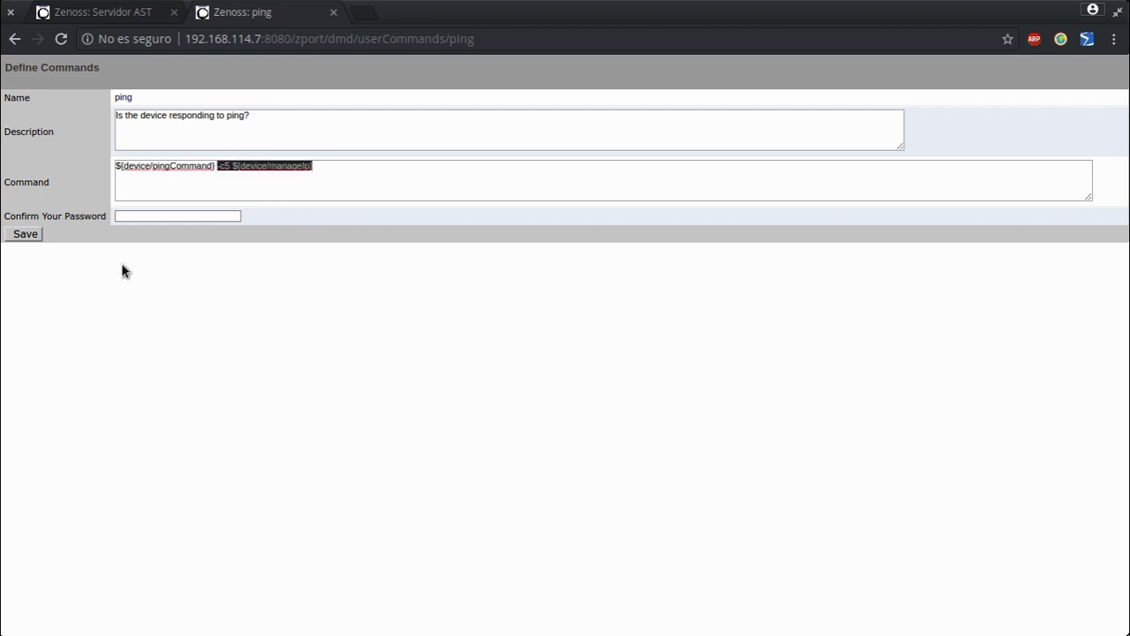
Confirm with the account password, save the ping command and decline storing the password in the browser
left_click(126, 219)
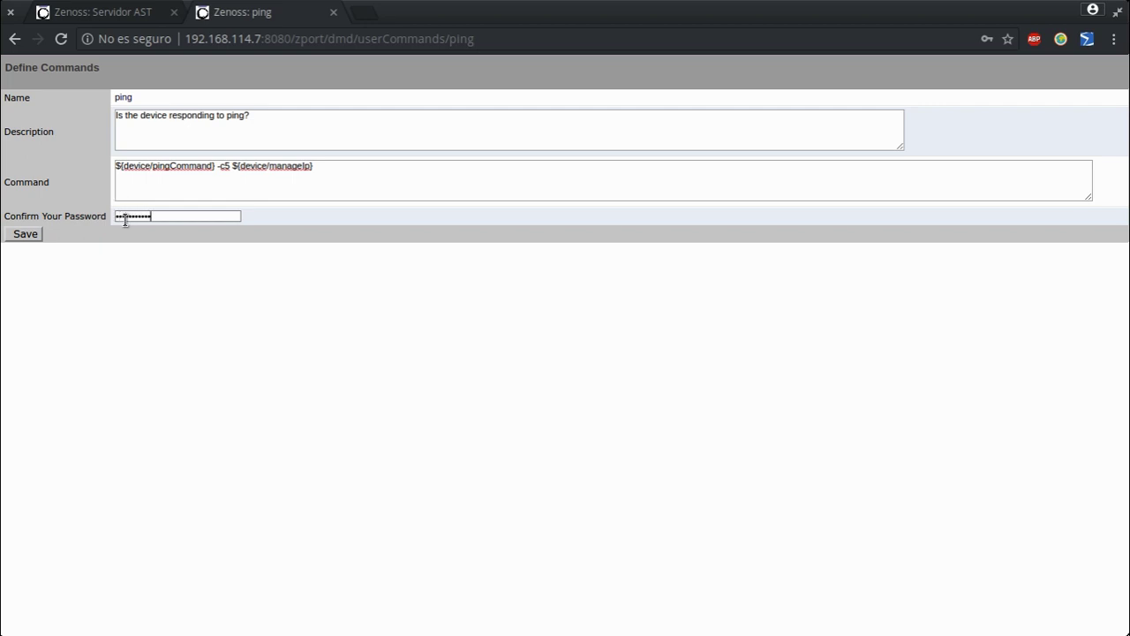
left_click(36, 231)
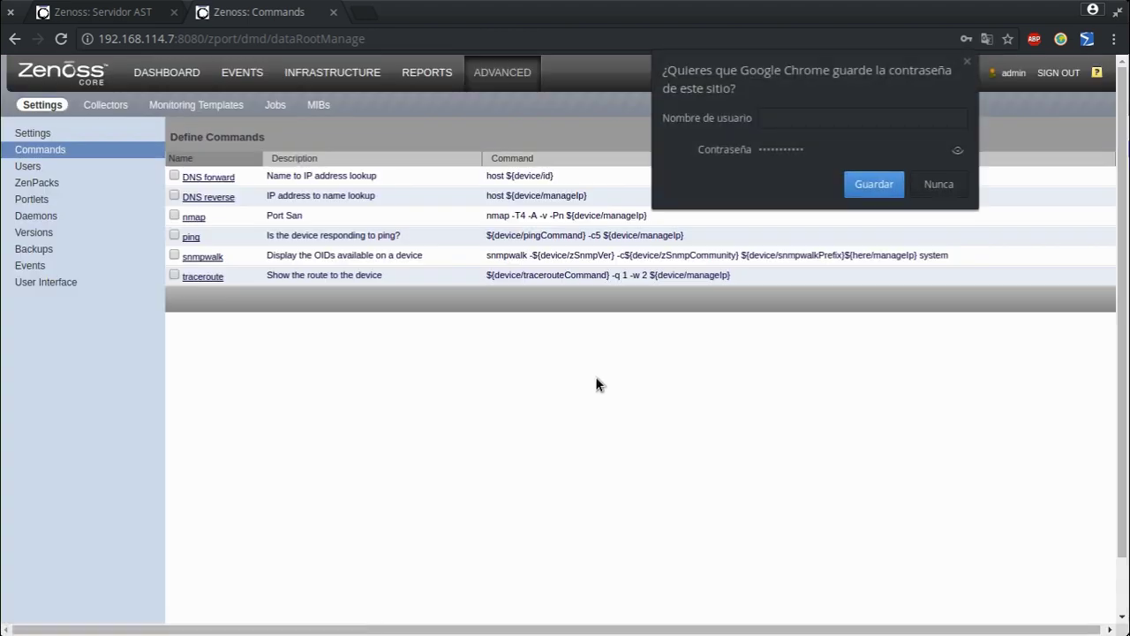
left_click(935, 182)
Return to the Servidor AST device and test the edited ping command on it
left_click(128, 10)
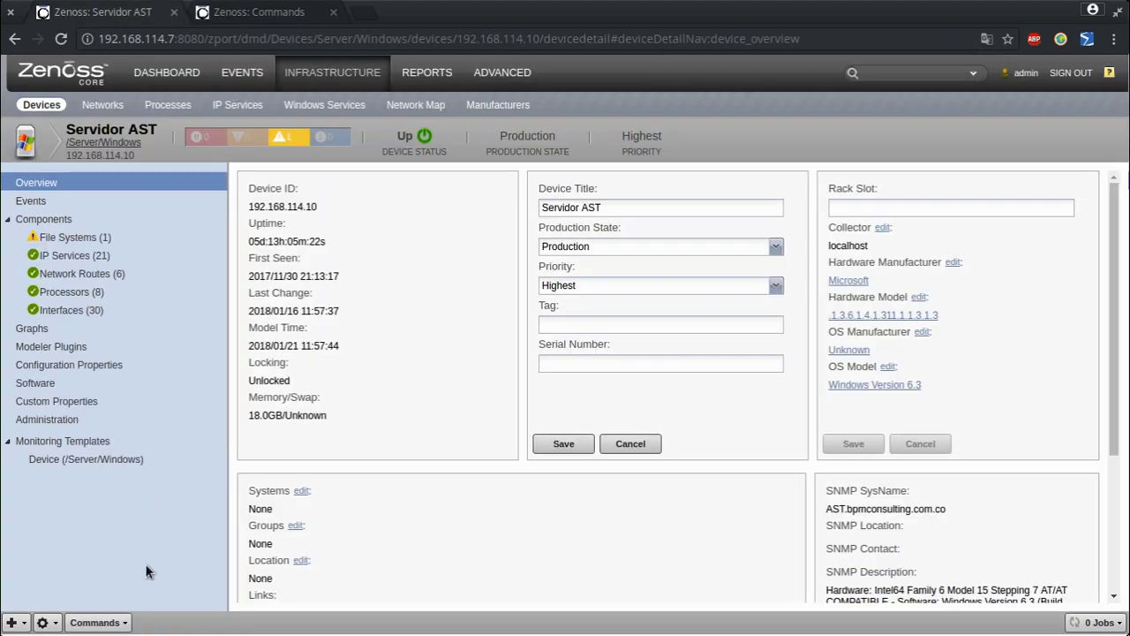
left_click(99, 622)
left_click(115, 557)
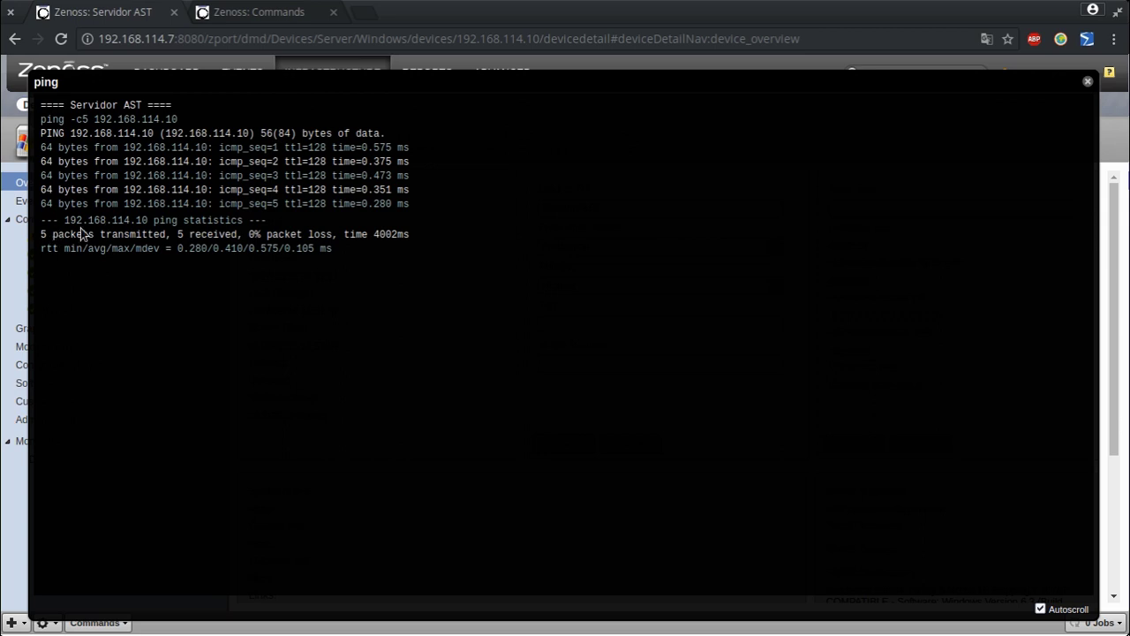
left_click(1088, 82)
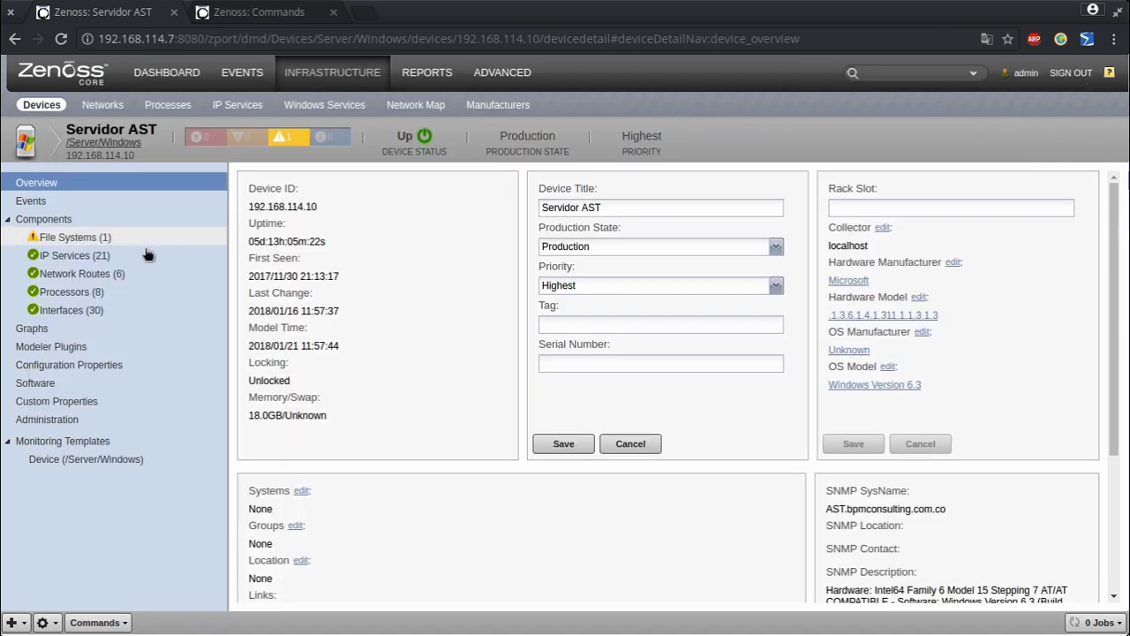
View the events of Servidor AST and the available automatic refresh intervals
left_click(75, 200)
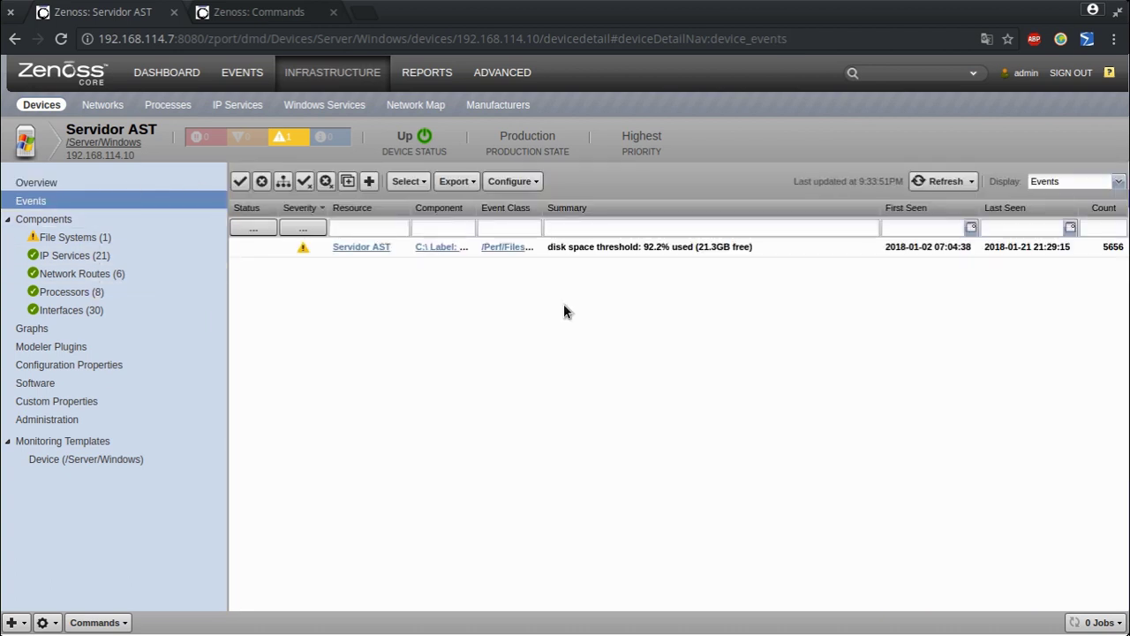
left_click(974, 183)
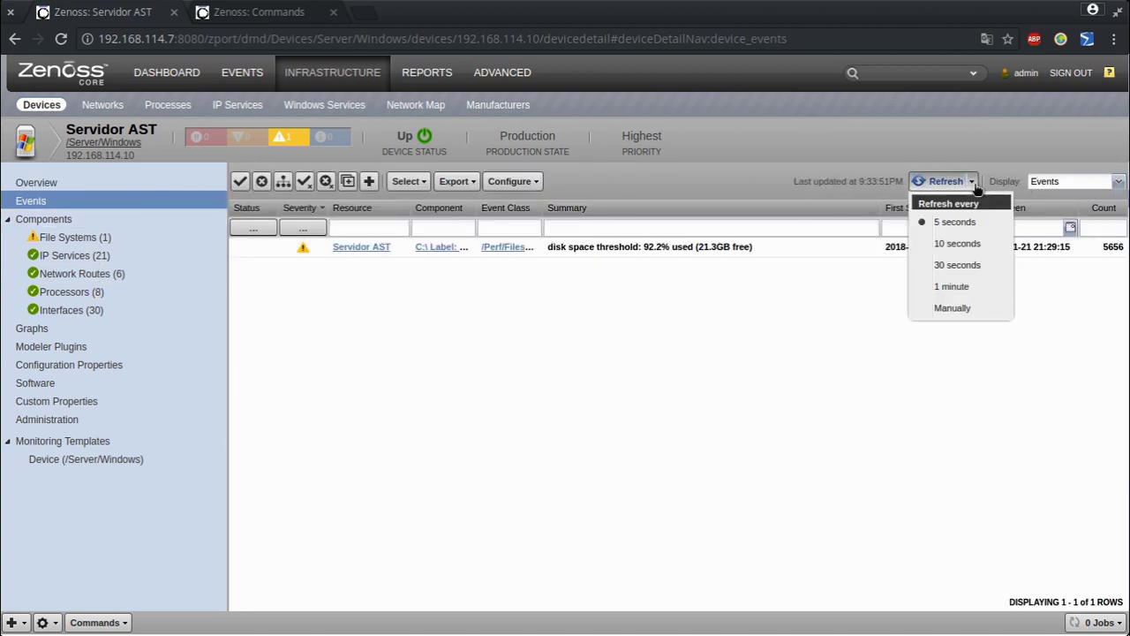
left_click(751, 365)
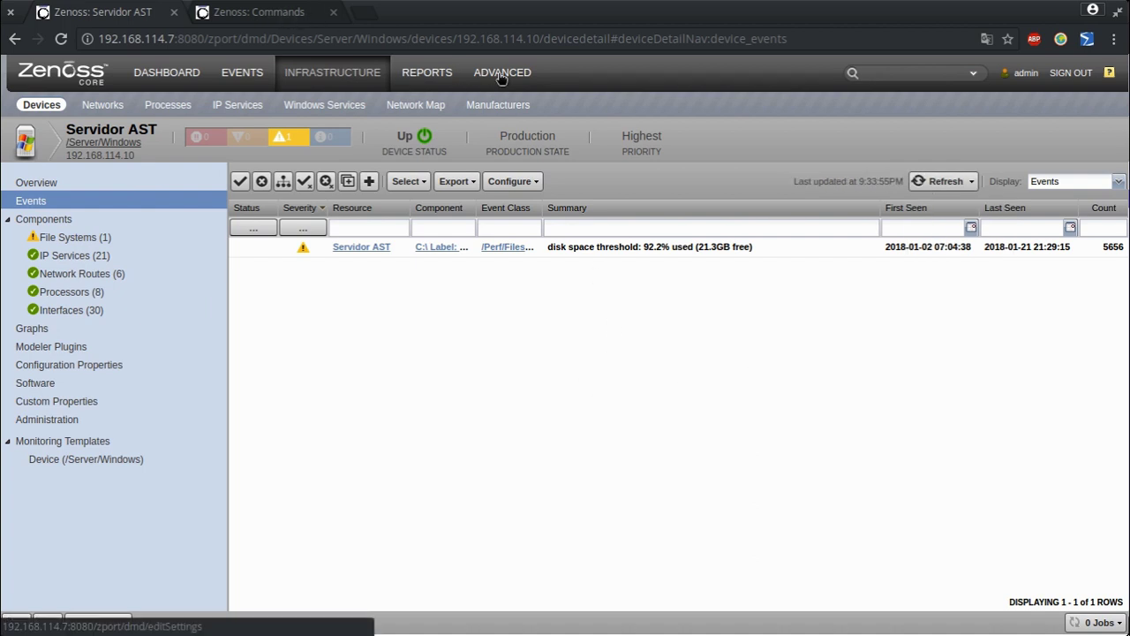
Close the extra tab with the defined commands and open the Monitoring Templates list in the Advanced section
left_click(298, 16)
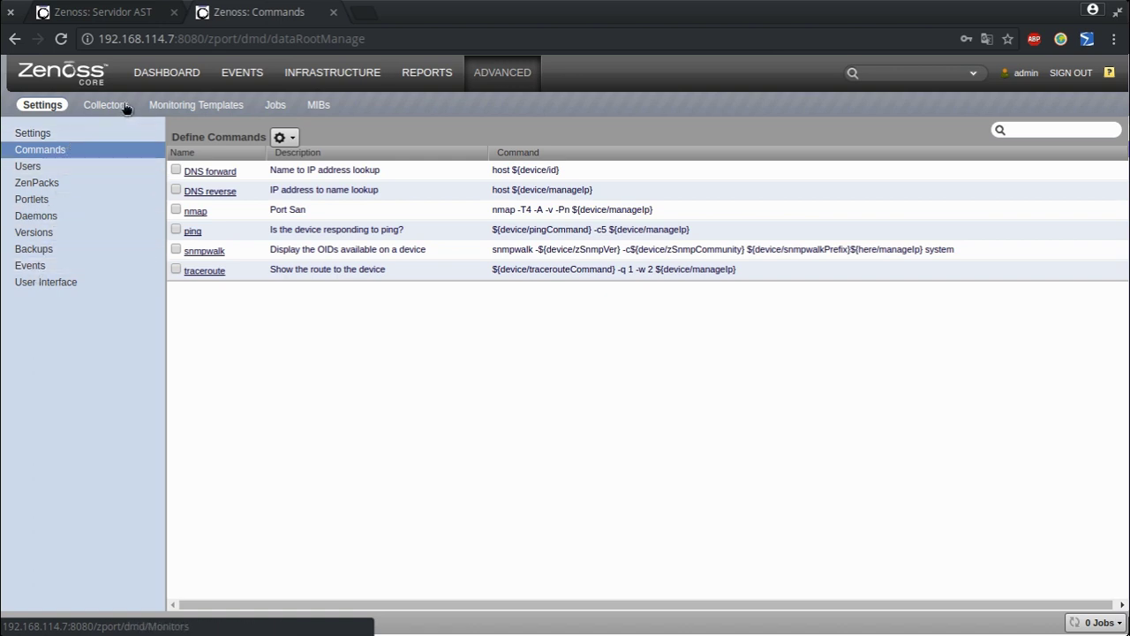
left_click(333, 12)
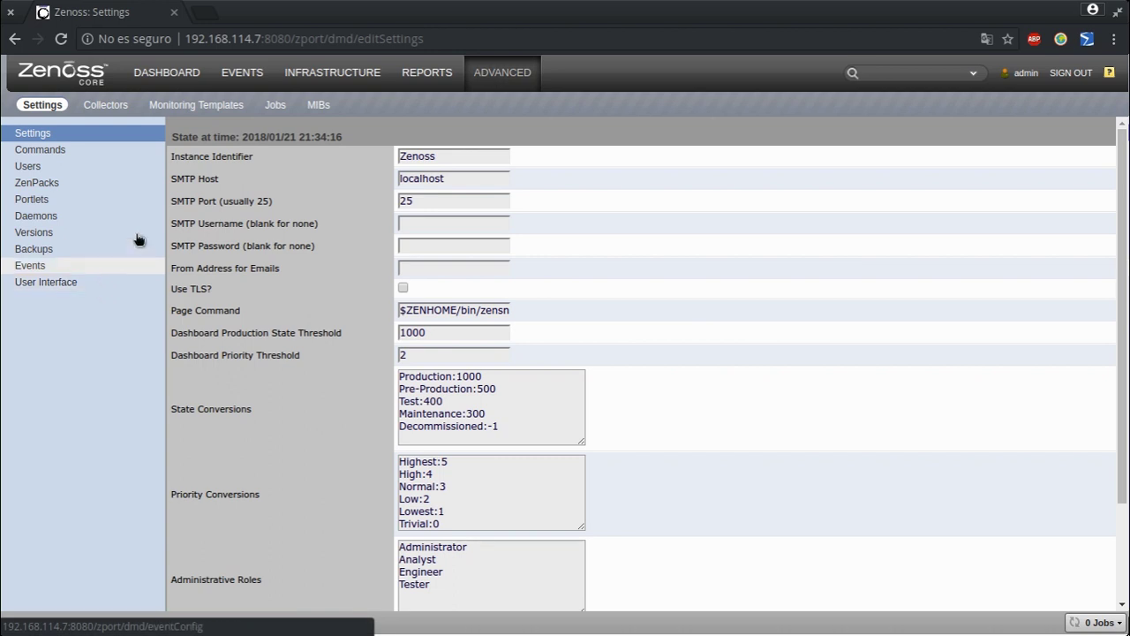
left_click(219, 110)
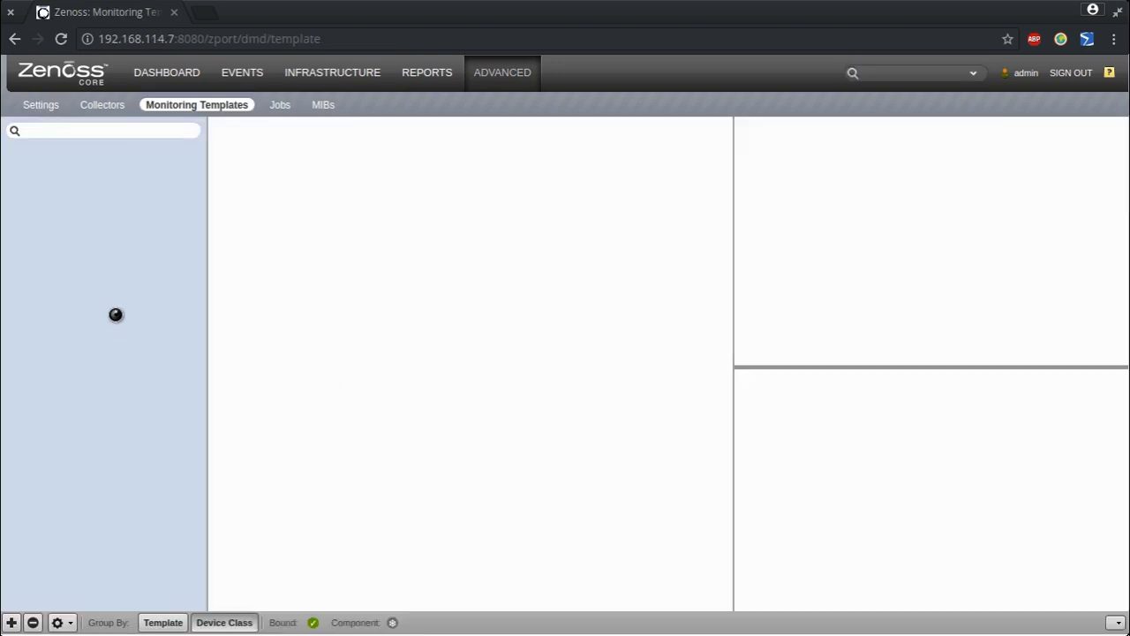
left_click(103, 131)
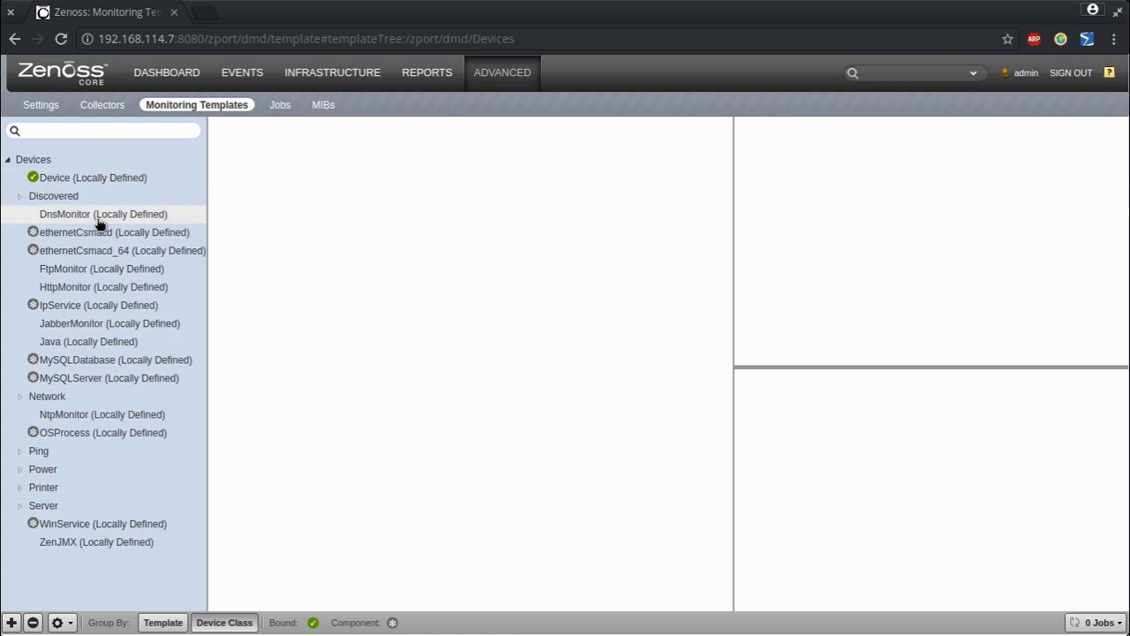
Expand the Server device class, inspect its FileSystem template's high disk usage threshold and leave it without saving
left_click(53, 505)
left_click(19, 507)
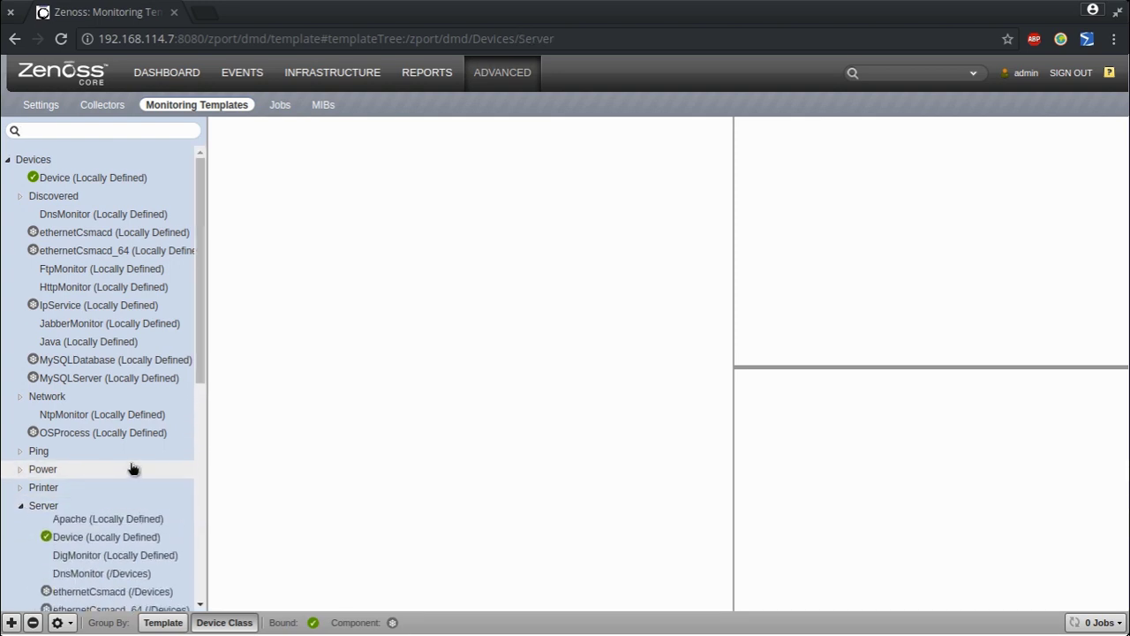
scroll(132, 467, "down", 2)
left_click(132, 460)
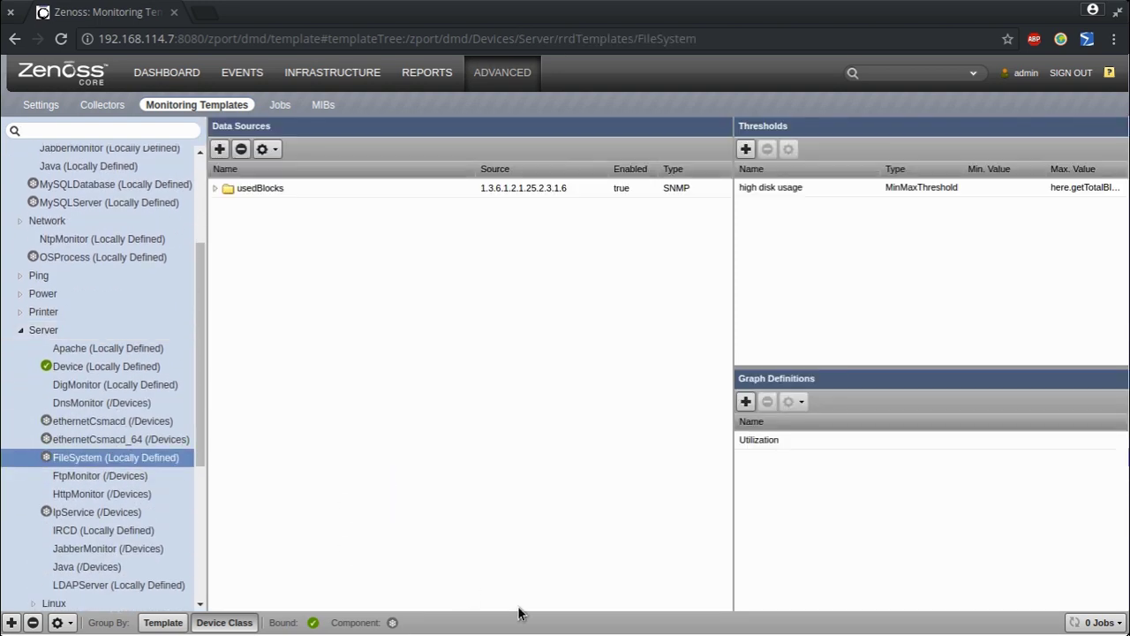
left_click(815, 189)
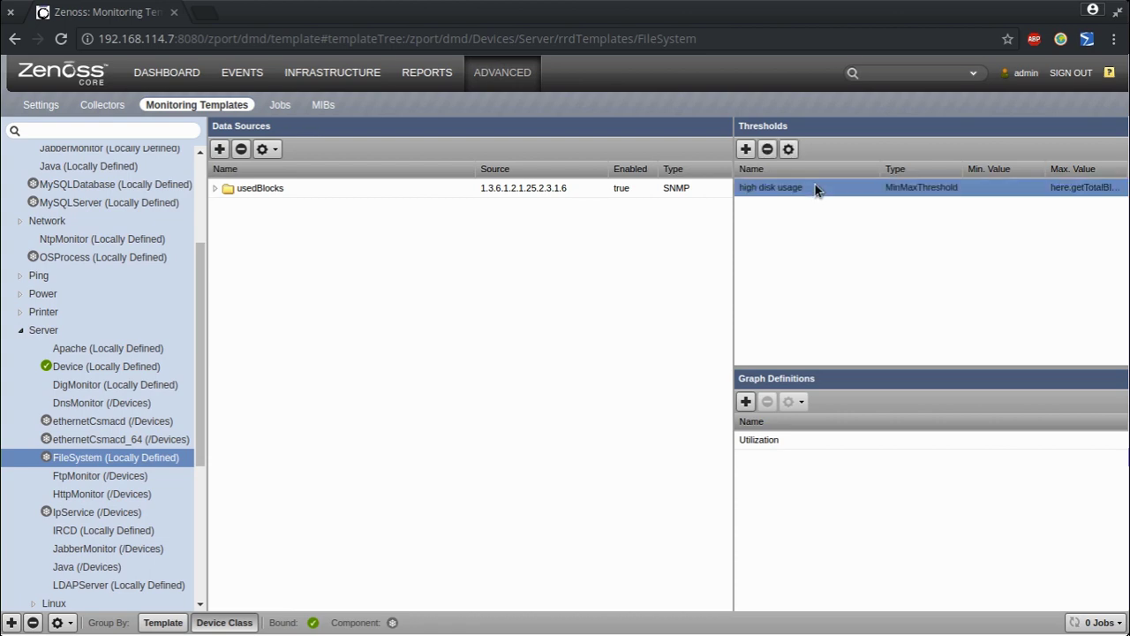
double_click(815, 189)
left_click(389, 530)
Review the IpService template under Devices and the ethernetCsmacd_64 template under Server
scroll(126, 325, "up", 1)
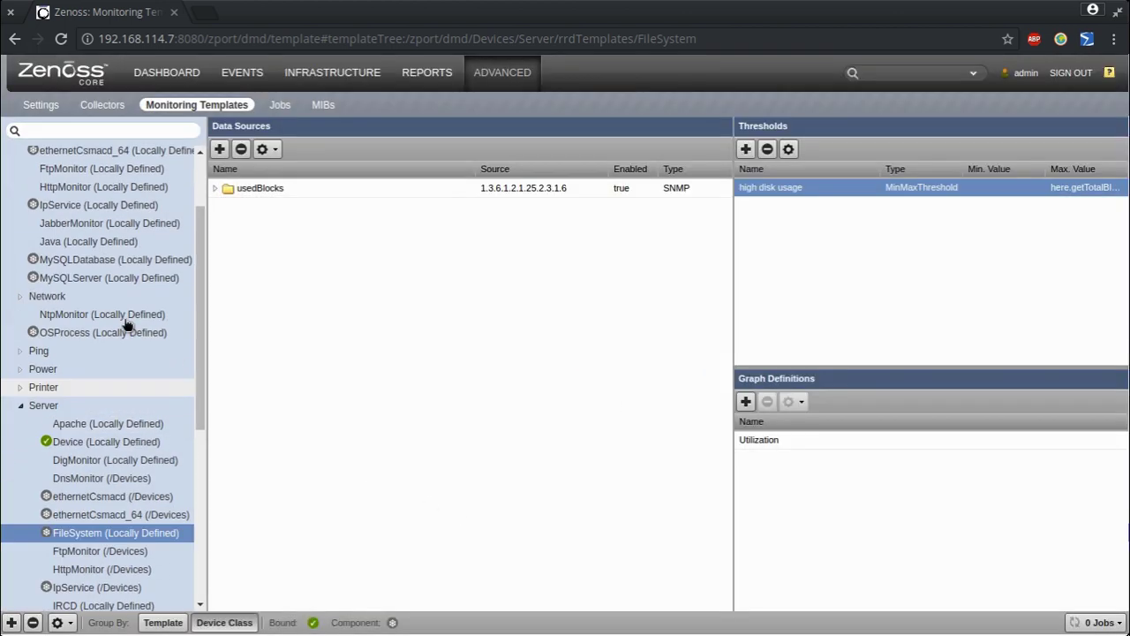
scroll(126, 325, "up", 2)
left_click(101, 307)
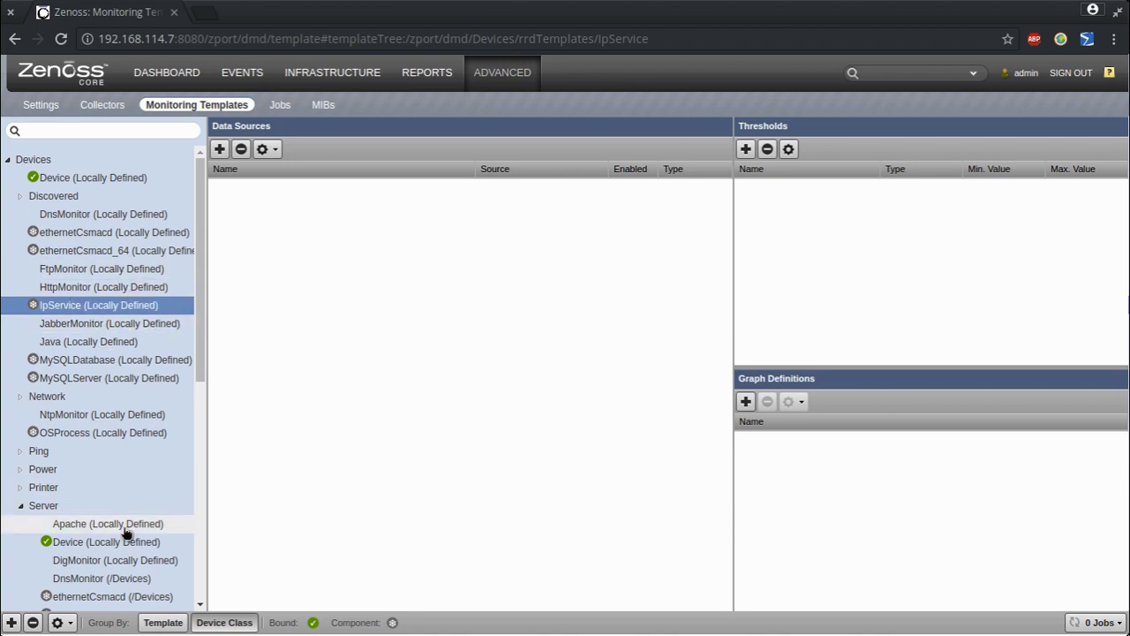
scroll(132, 512, "down", 3)
left_click(116, 444)
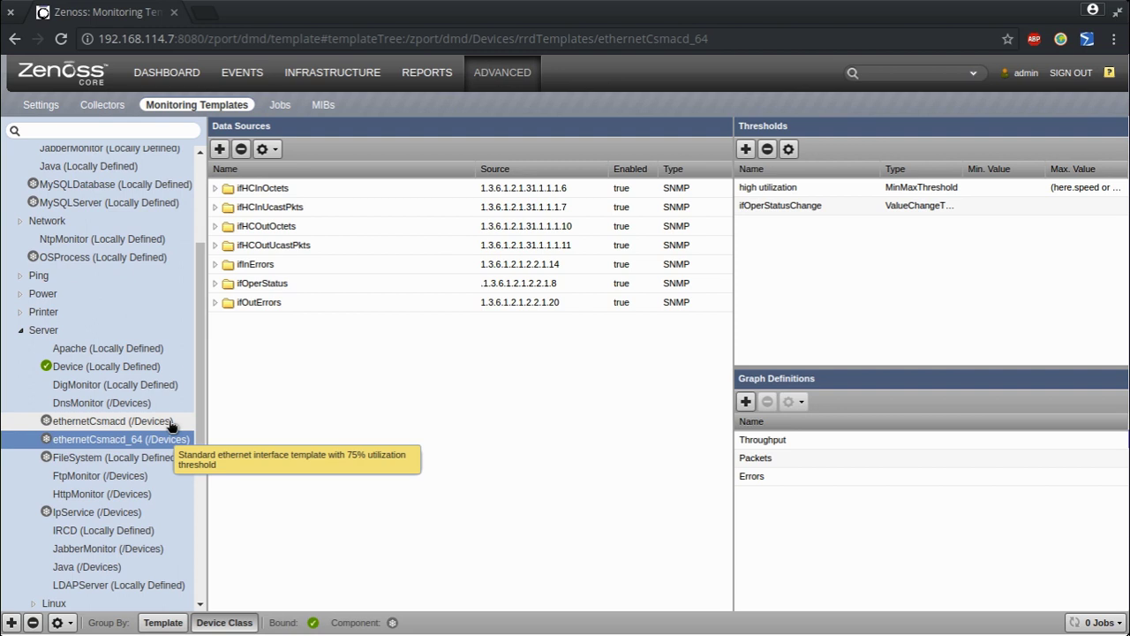
Set the maximum value of the Server FileSystem template's high disk usage threshold to here.getTotalBlocks() * .95 and save it
left_click(131, 461)
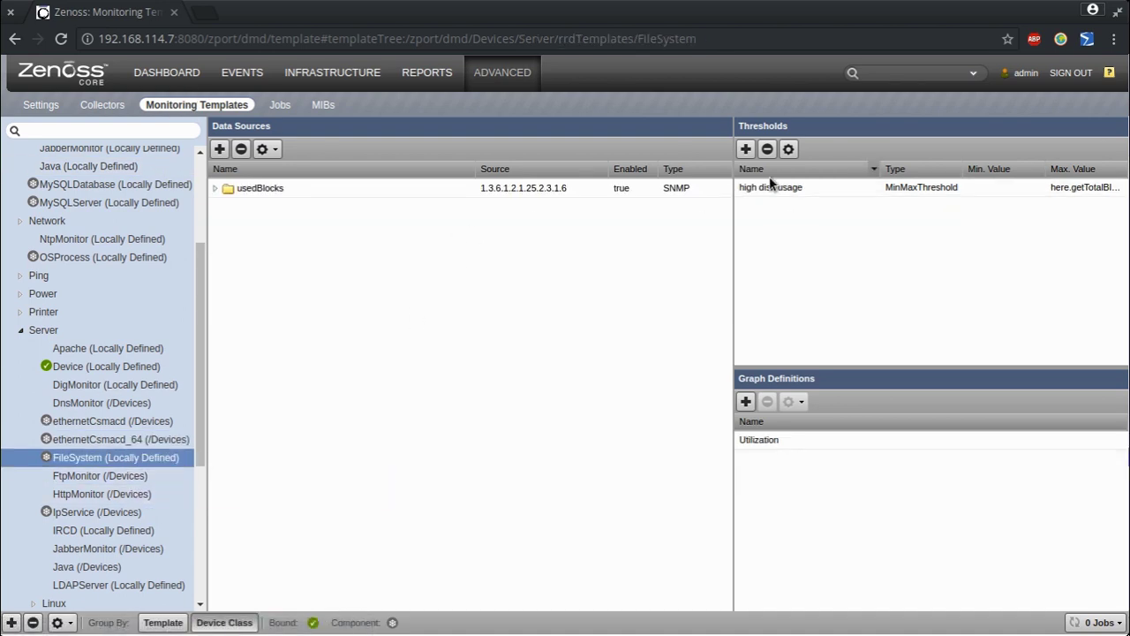
left_click(797, 188)
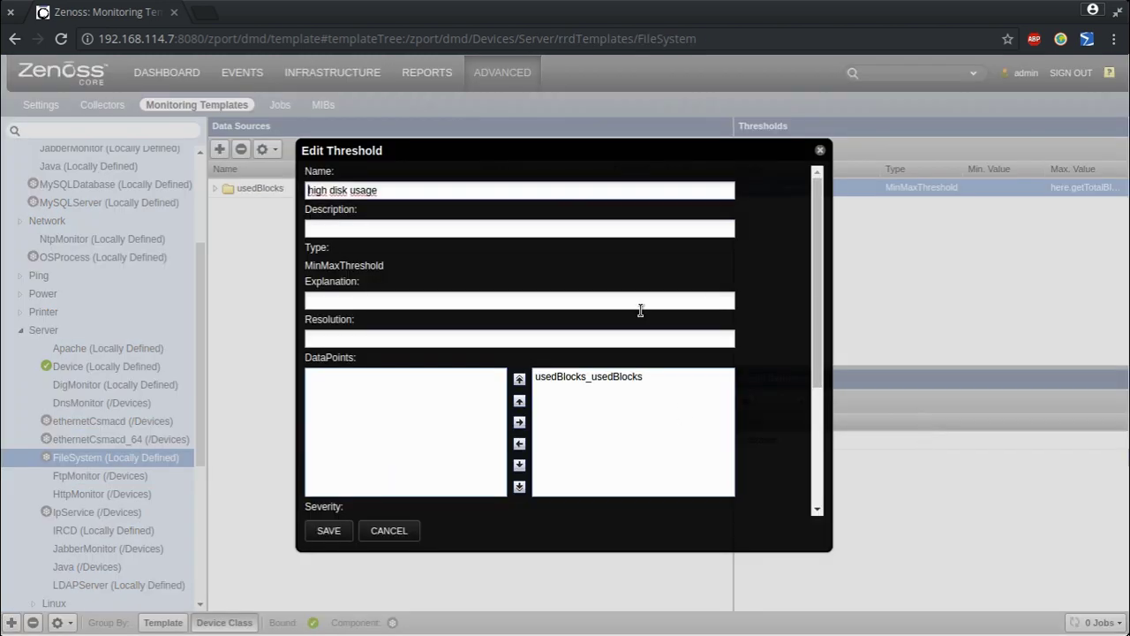
scroll(742, 425, "down", 3)
scroll(764, 428, "down", 2)
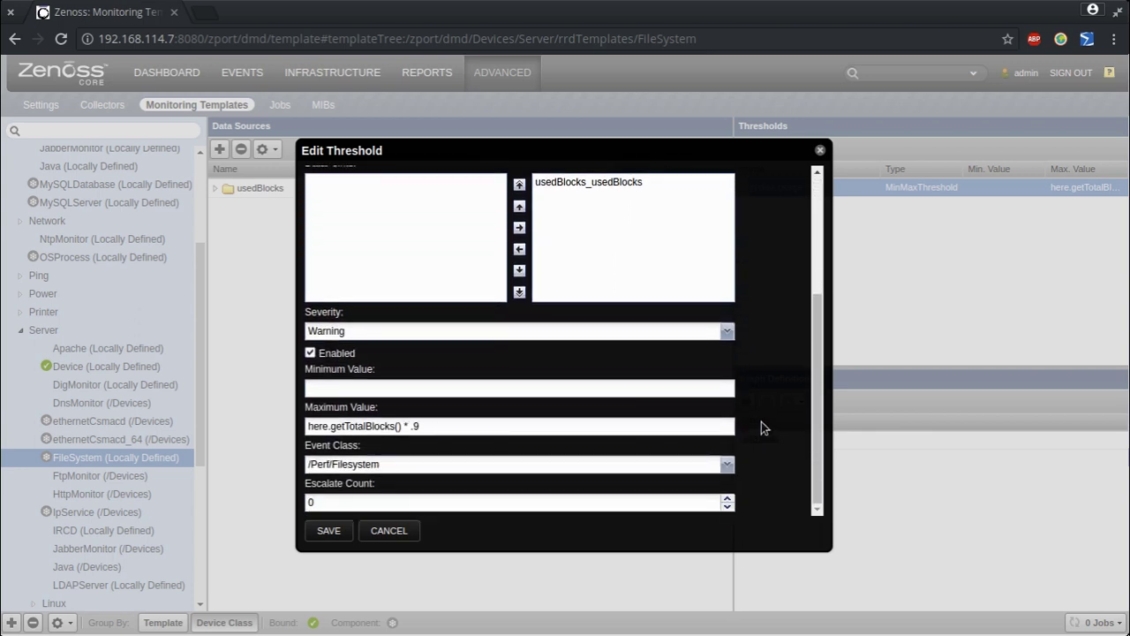
left_click(471, 426)
type("5")
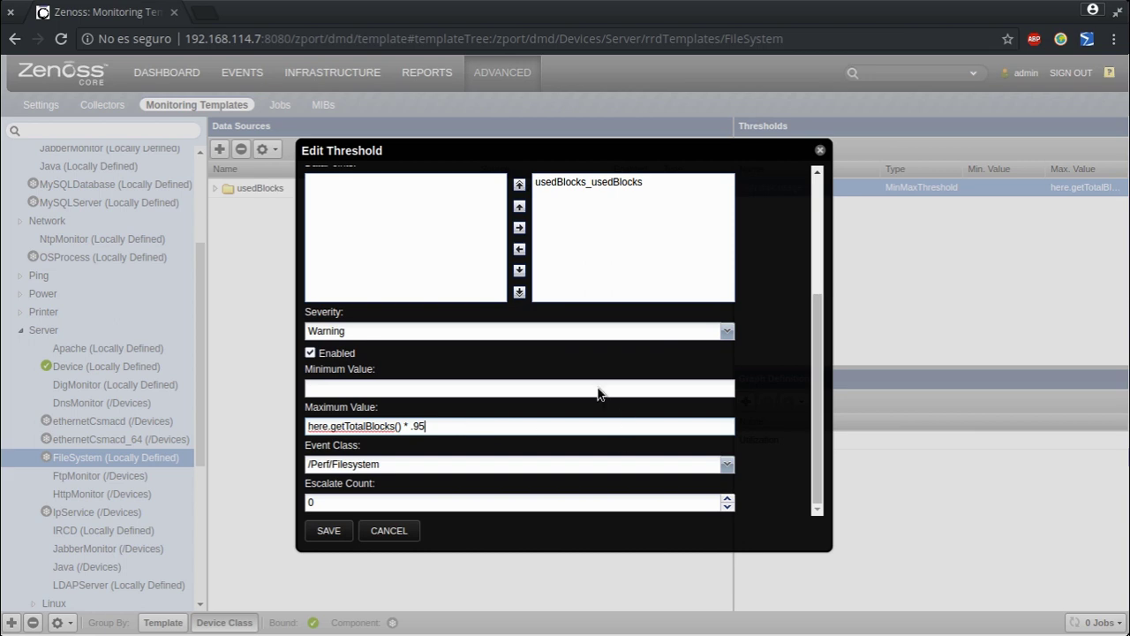
scroll(580, 513, "up", 3)
scroll(475, 366, "up", 1)
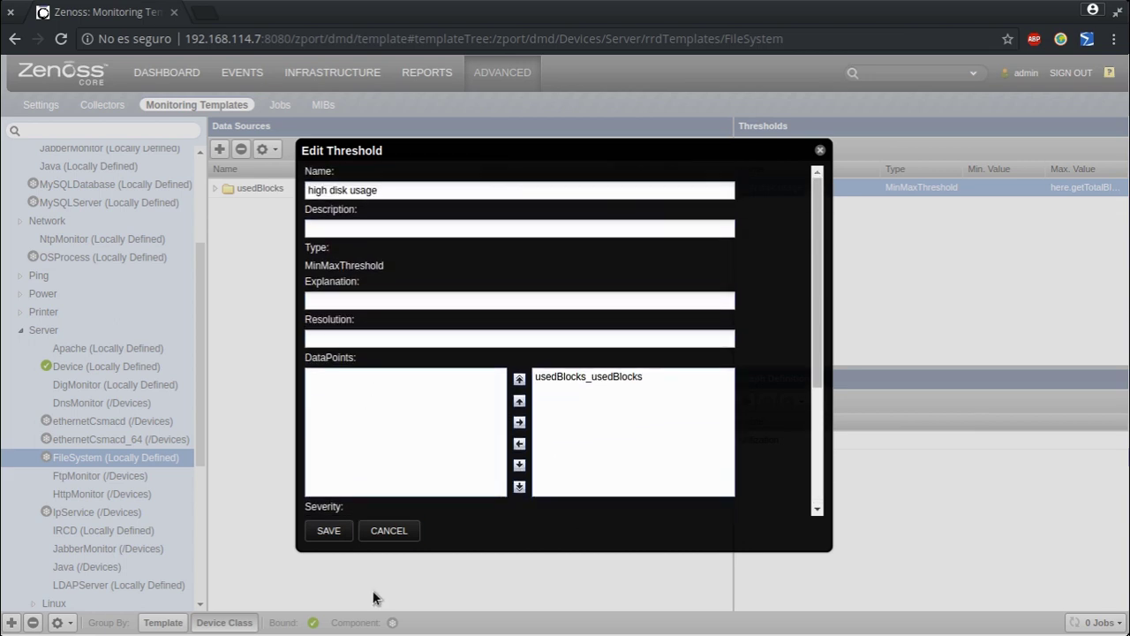
left_click(329, 530)
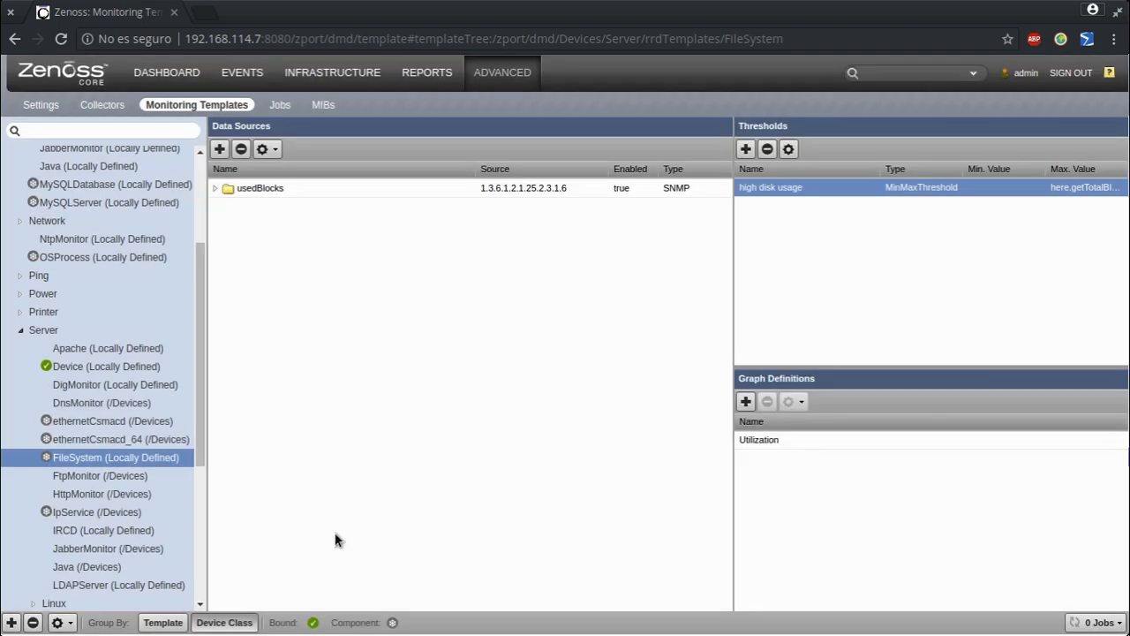
Change the usedBlocks data point's description to state a 95% threshold and save the data point
left_click(214, 189)
double_click(300, 205)
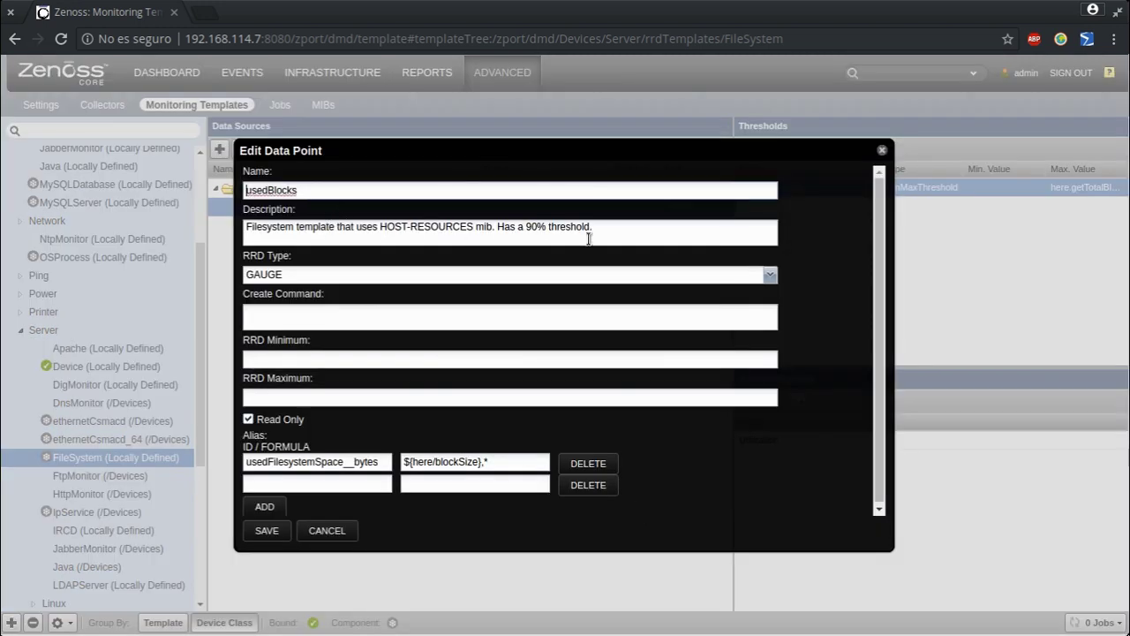
left_click(540, 227)
key("BackSpace")
type("5")
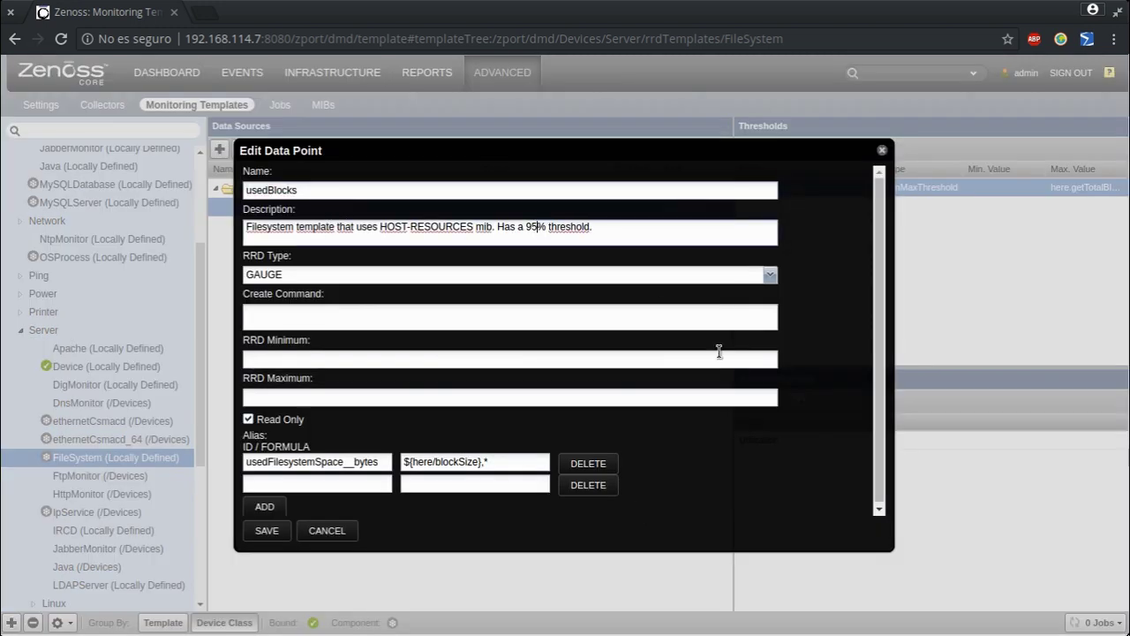
left_click(266, 530)
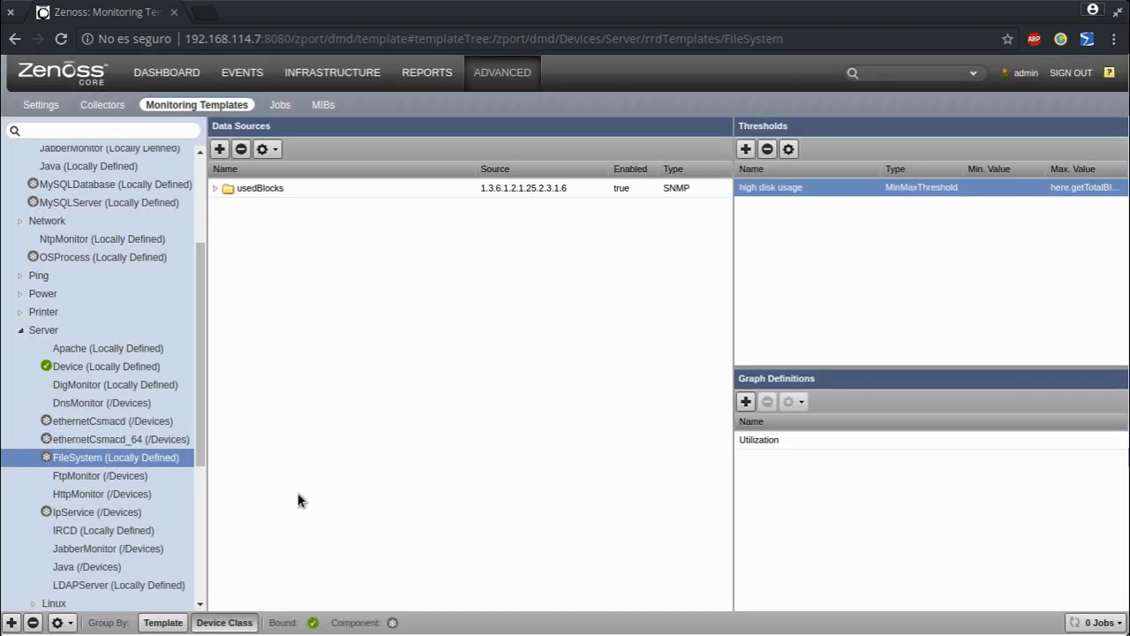
Search for AST, open the Servidor AST device and view its file systems with their utilization
left_click(933, 77)
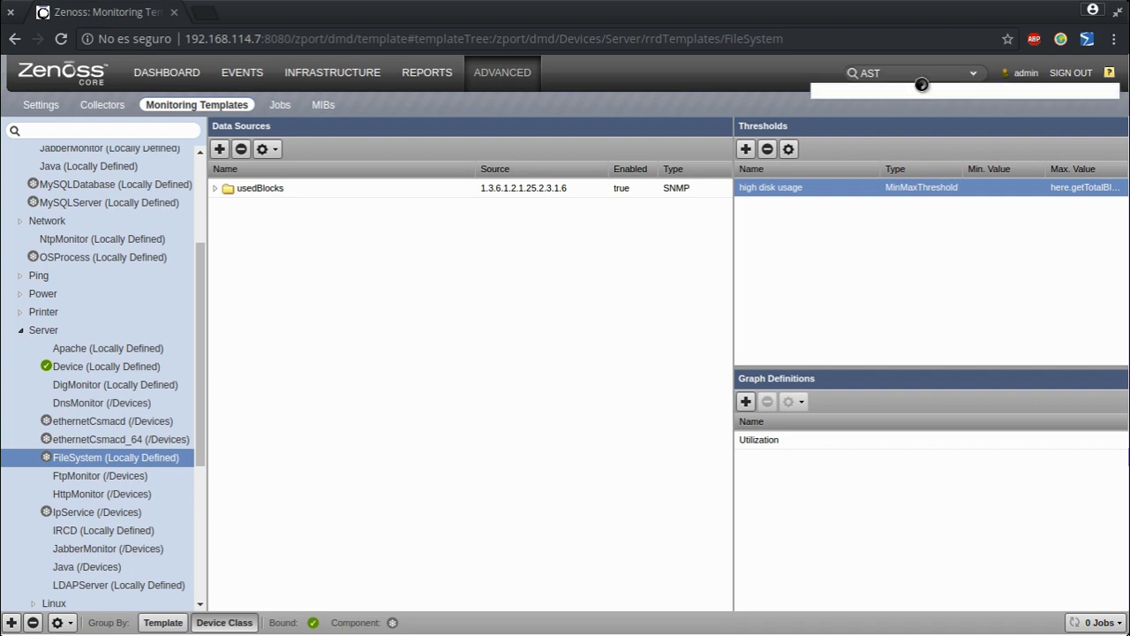
right_click(926, 90)
left_click(599, 288)
key("Down")
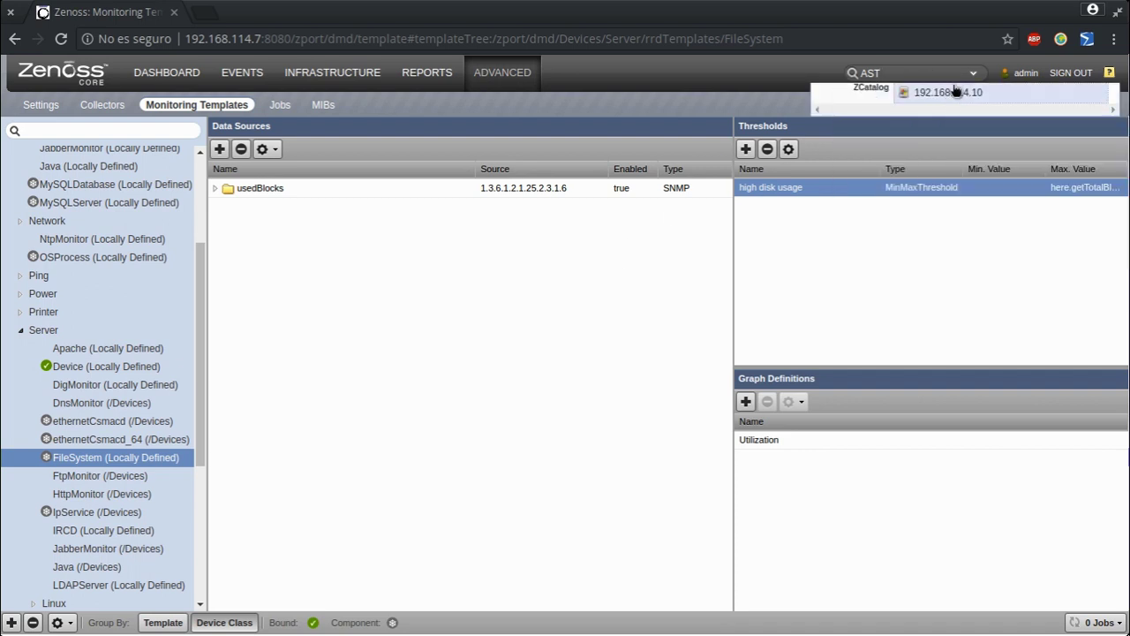
key("Return")
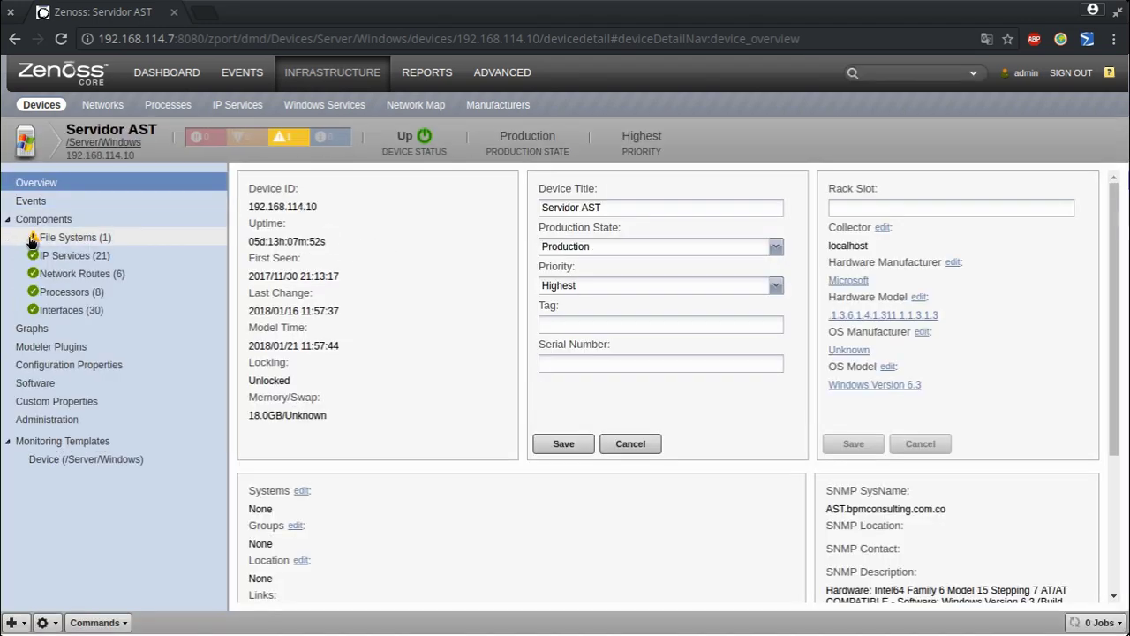
left_click(63, 240)
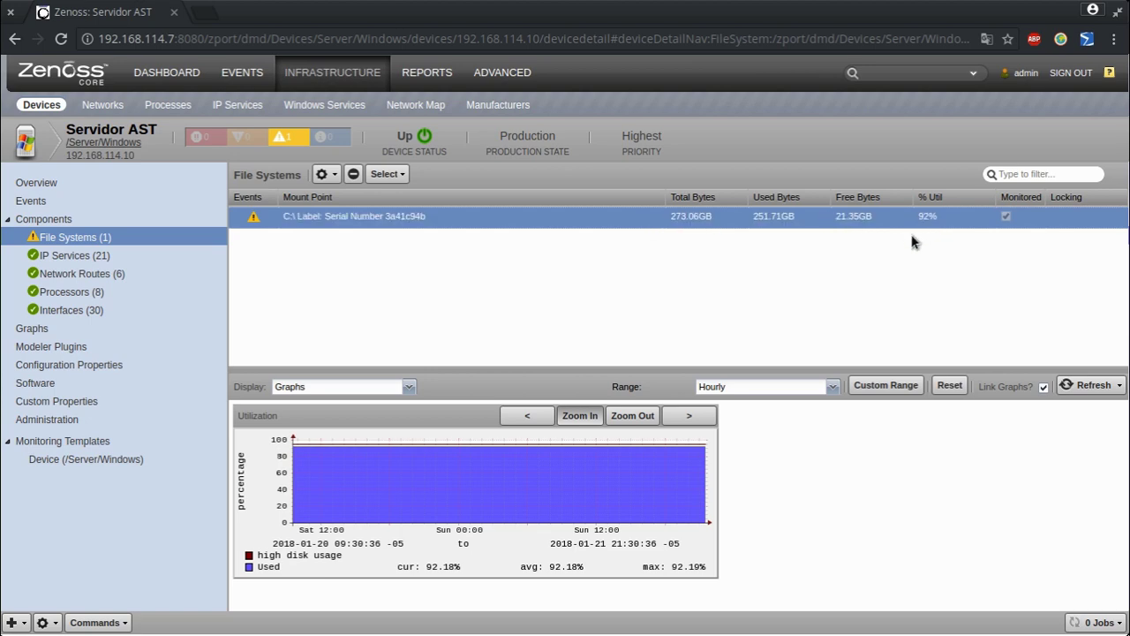
Close the disk space threshold warning in Servidor AST's events, then refresh the event list and reload the page
left_click(261, 143)
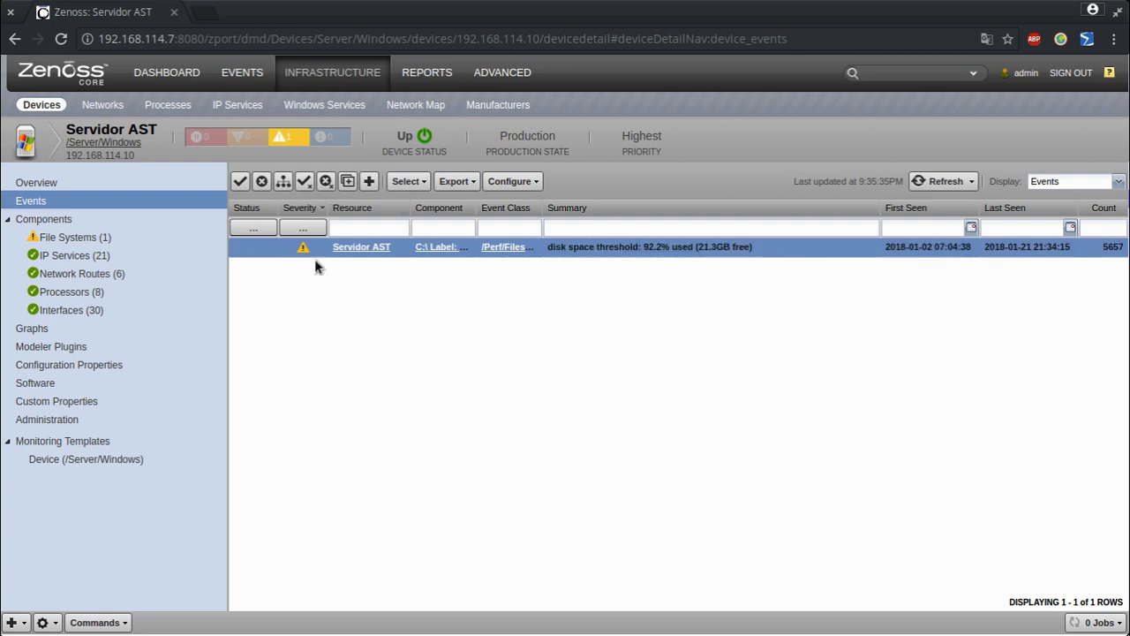
left_click(260, 182)
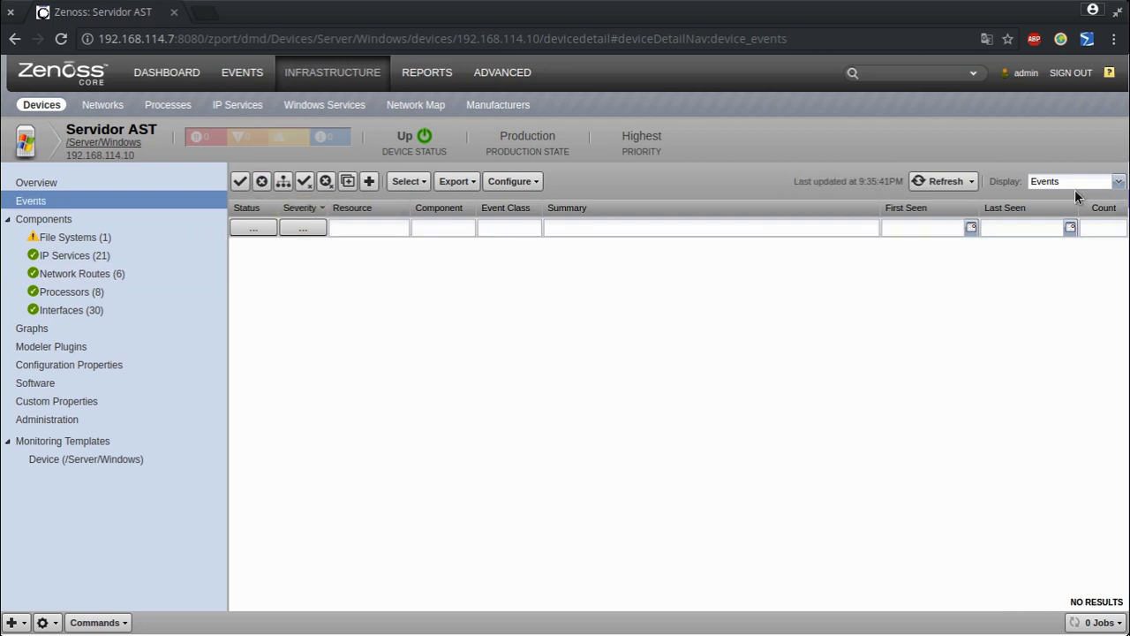
left_click(932, 183)
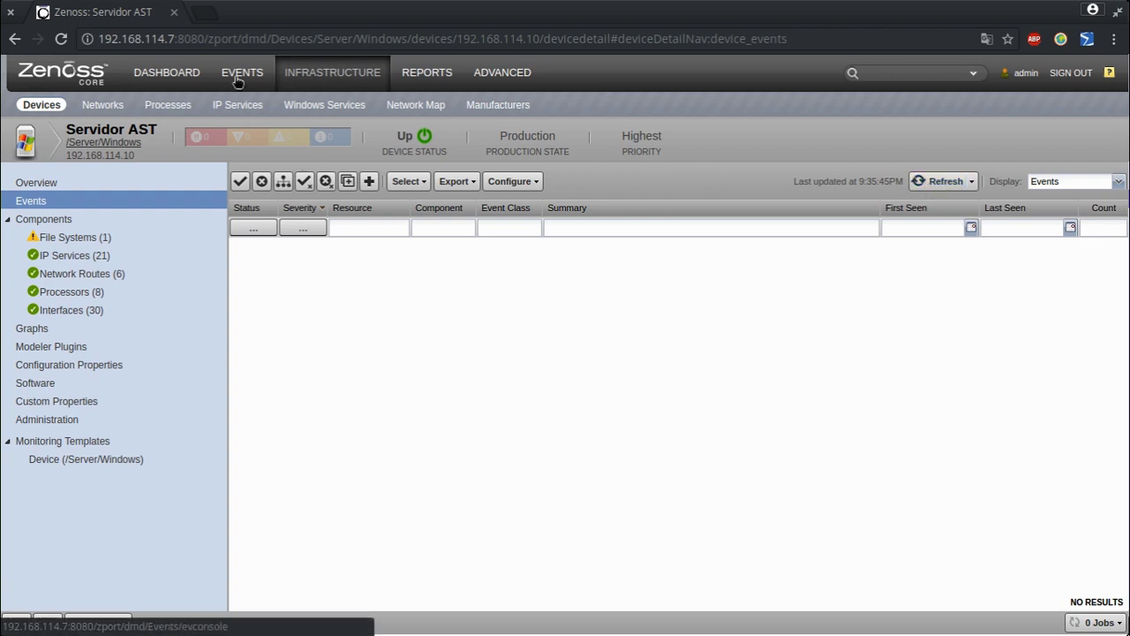
left_click(61, 39)
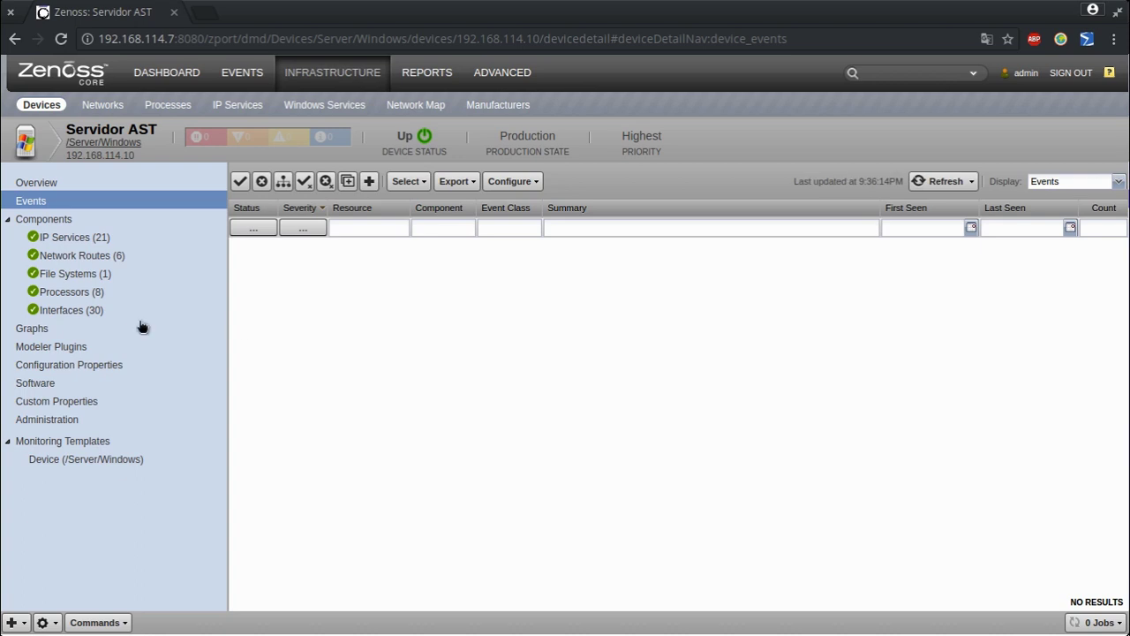
Look through Servidor AST's modeler plugins, custom properties and configuration properties
left_click(27, 345)
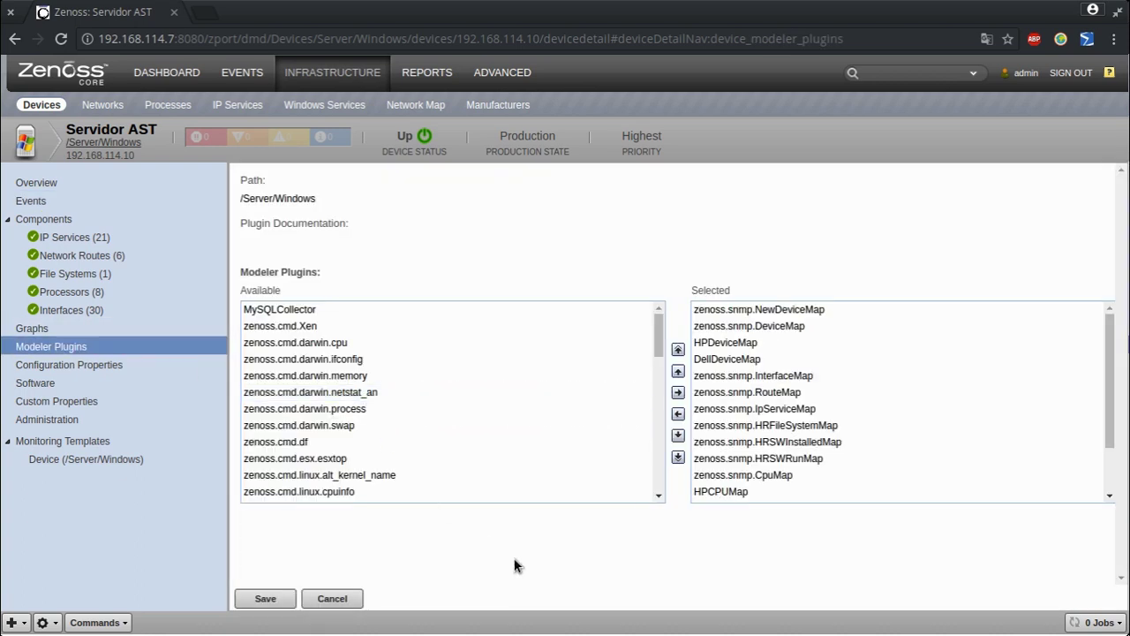
left_click(106, 401)
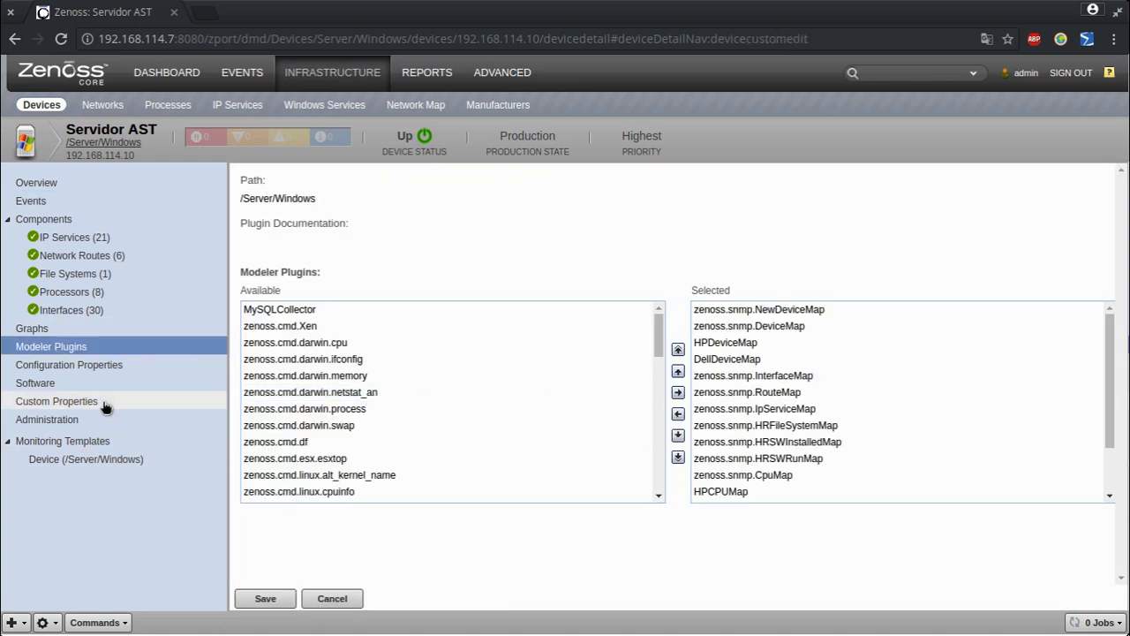
left_click(106, 366)
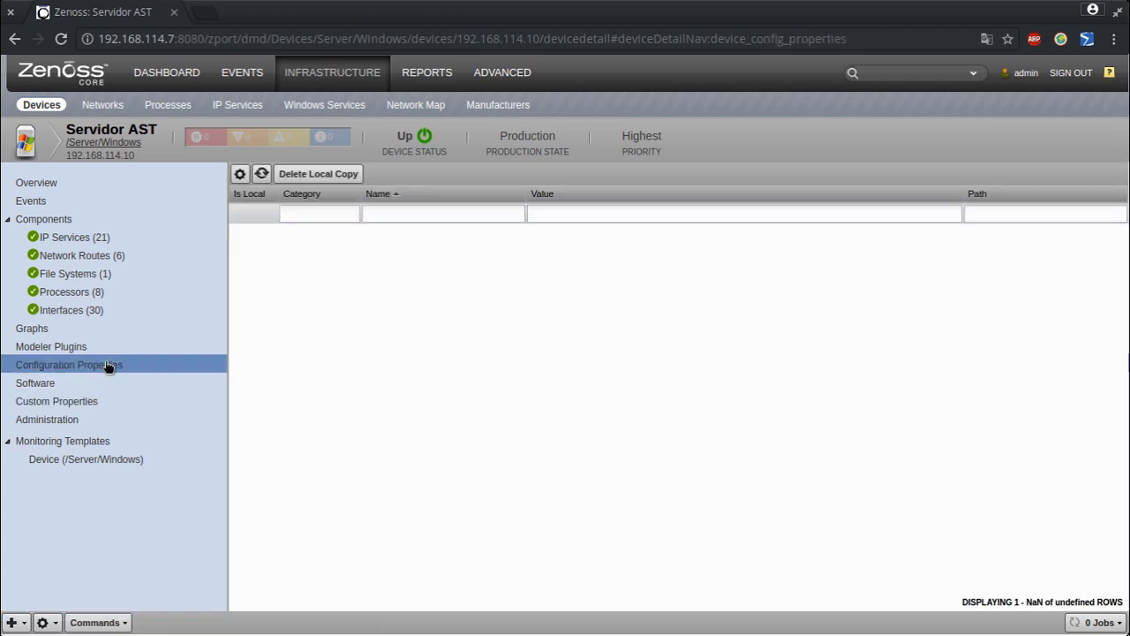